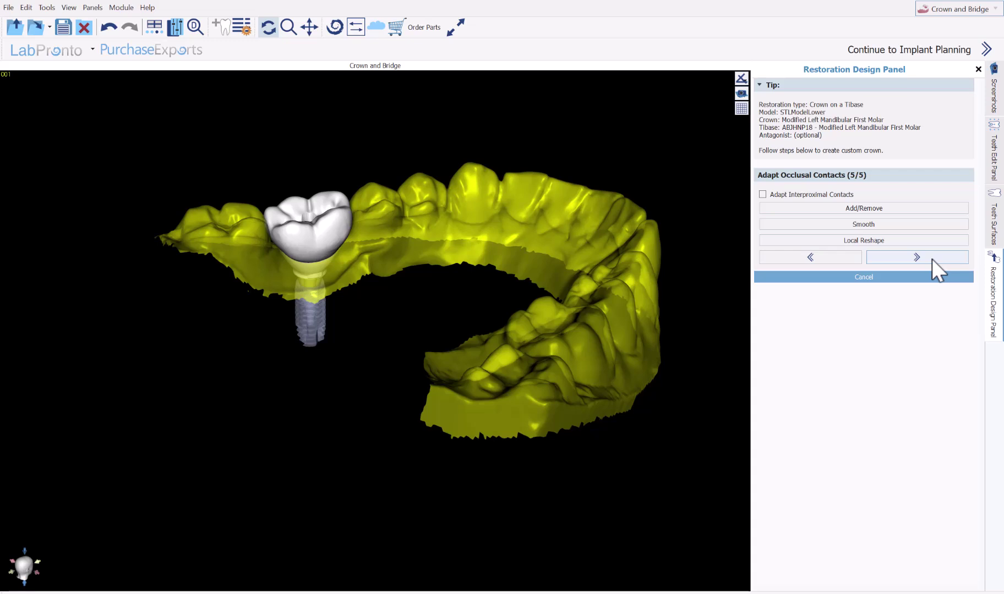
Step: Hide the implants in the Teeth Surfaces list and rotate the crown to inspect it
{"action": "left_click", "coordinate": [931, 259]}
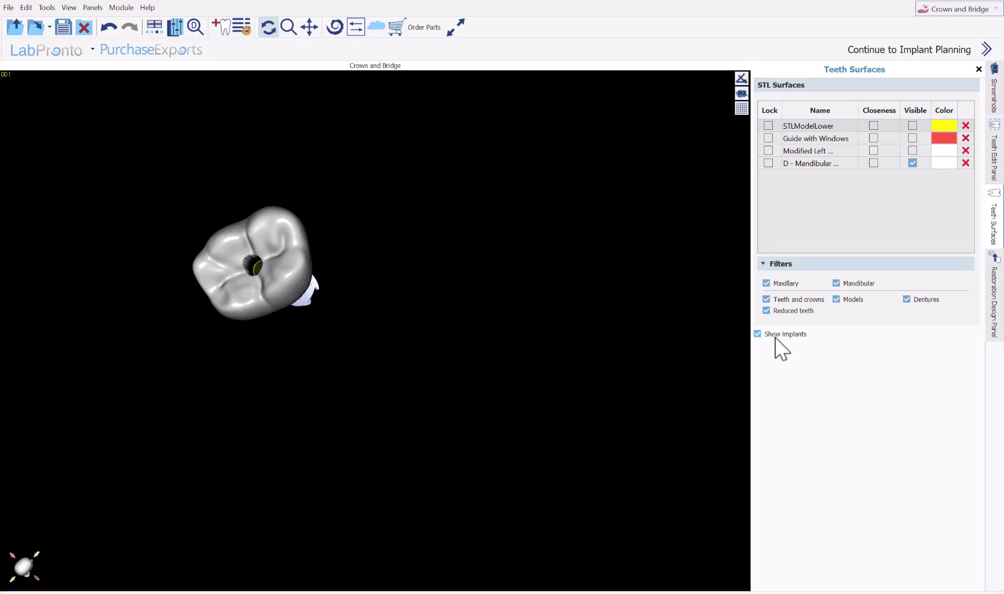
{"action": "left_click", "coordinate": [774, 336]}
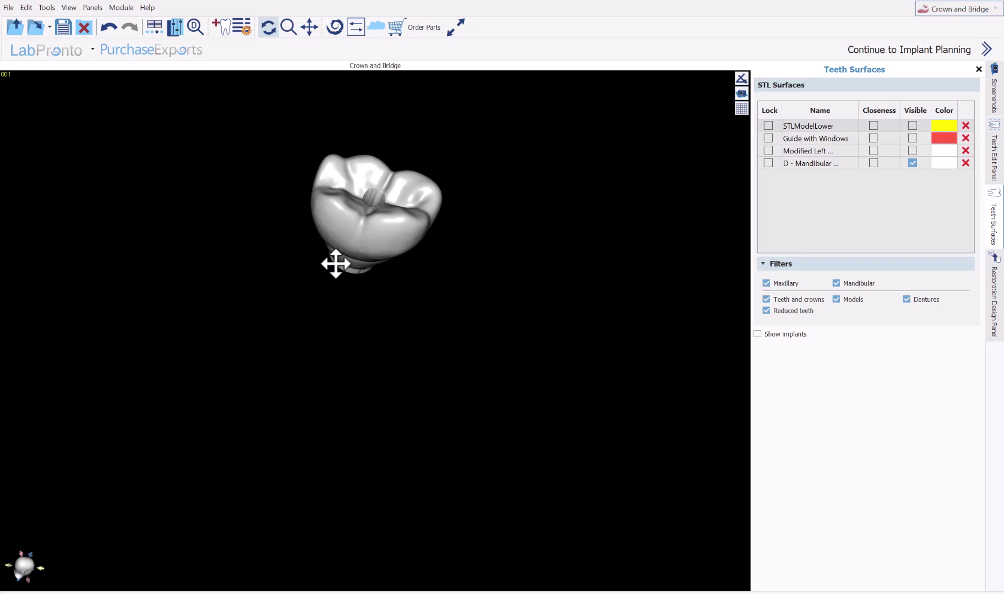
{"action": "left_click_drag", "start_coordinate": [336, 263], "coordinate": [220, 205]}
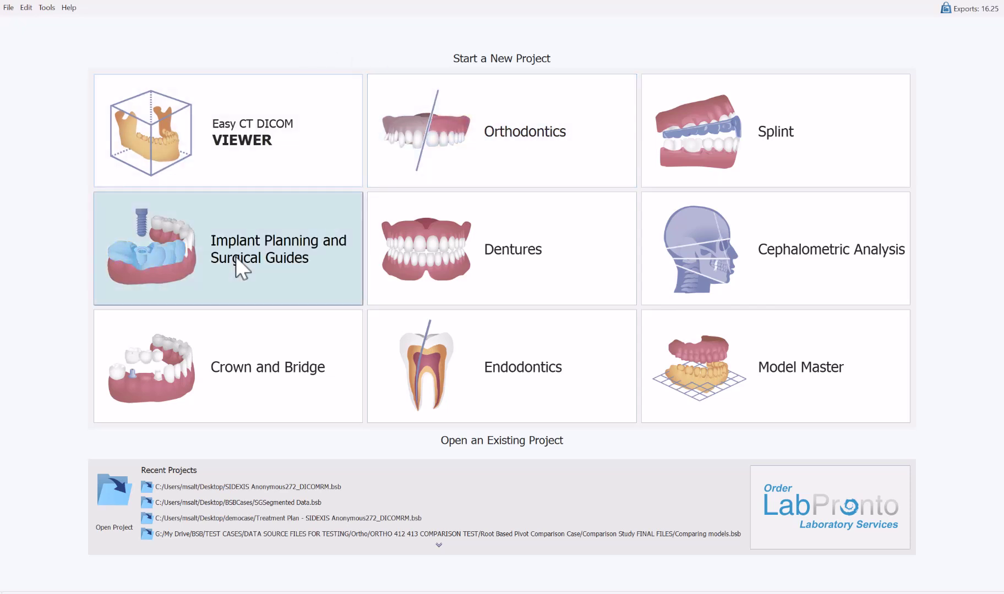
Step: Start a One or Two Implant Case with Model STL and the Blue Sky Bio Fully Guided Surgical Kit
{"action": "left_click", "coordinate": [235, 256]}
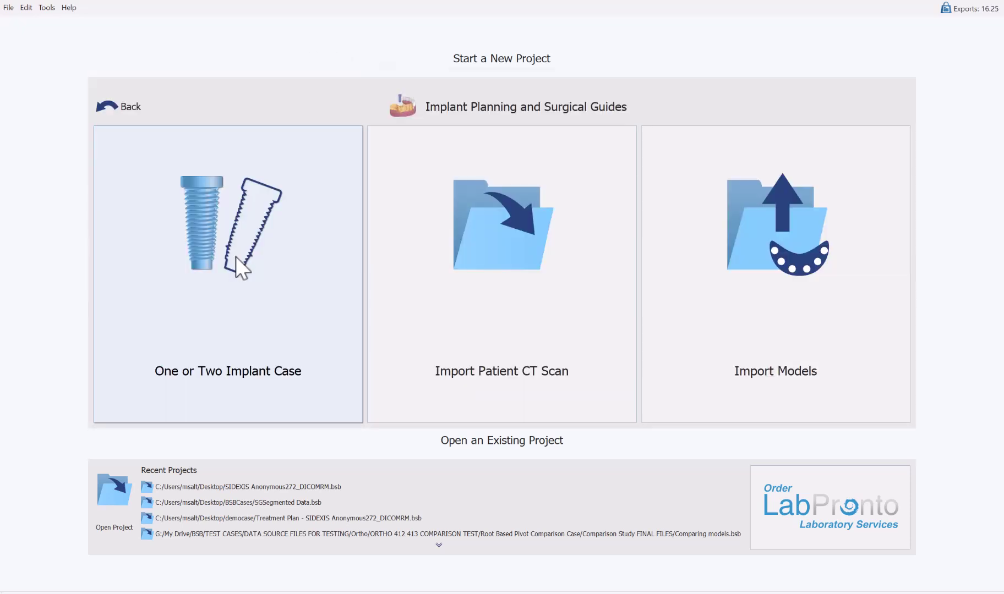
{"action": "left_click", "coordinate": [240, 329]}
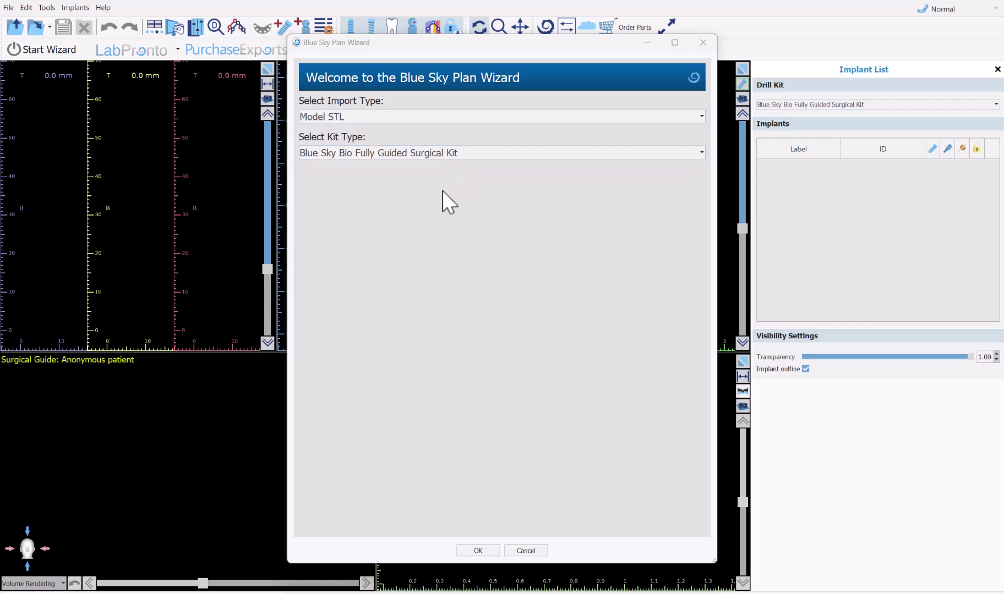
{"action": "left_click", "coordinate": [460, 154]}
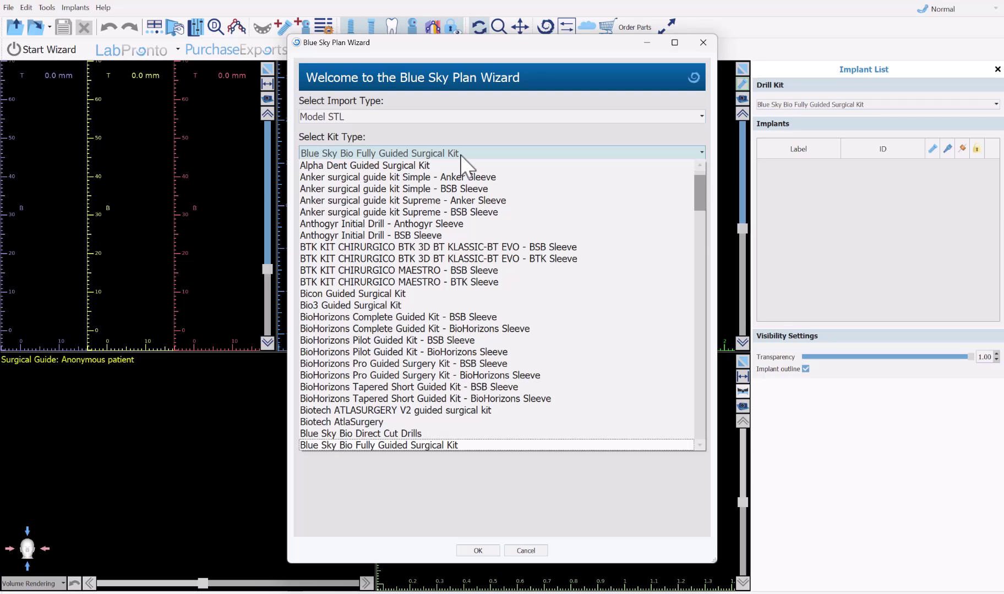
{"action": "left_click", "coordinate": [460, 155]}
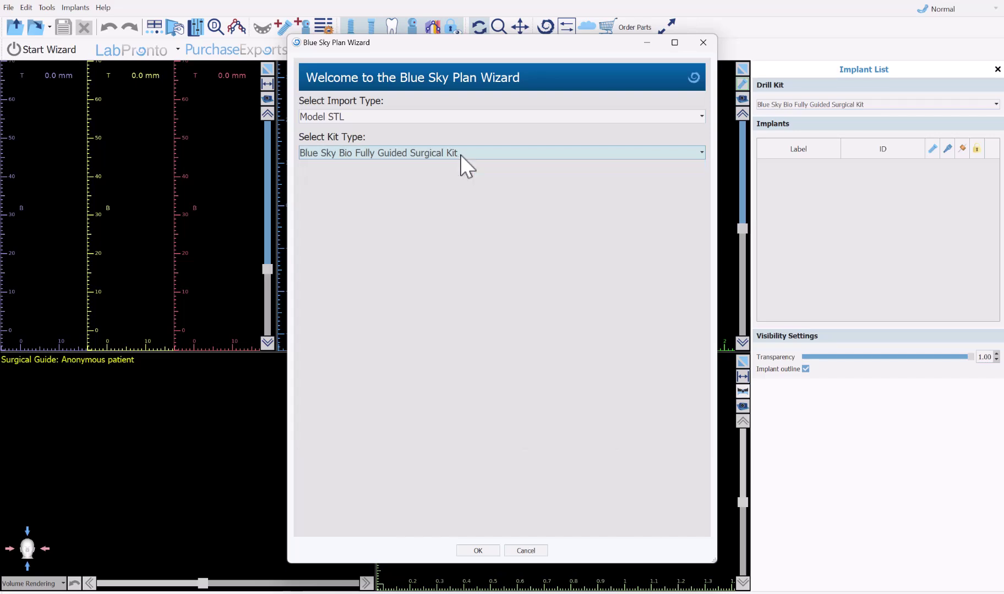
{"action": "left_click", "coordinate": [478, 551]}
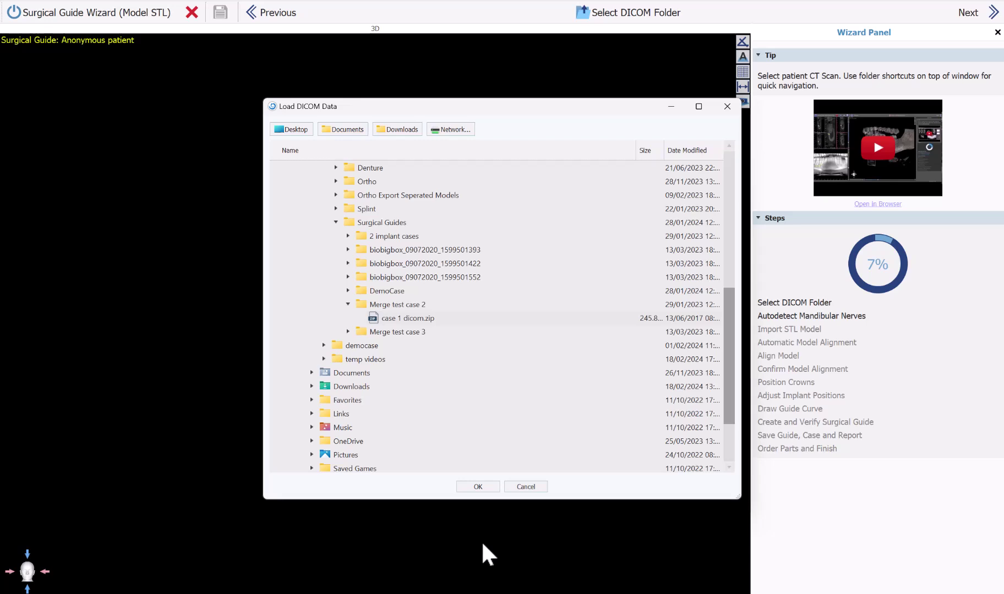
Step: Load PatientCTforModelSTLWizard.zip and crop the top and left of the CT volume of interest
{"action": "left_click", "coordinate": [431, 304]}
{"action": "left_click", "coordinate": [476, 487]}
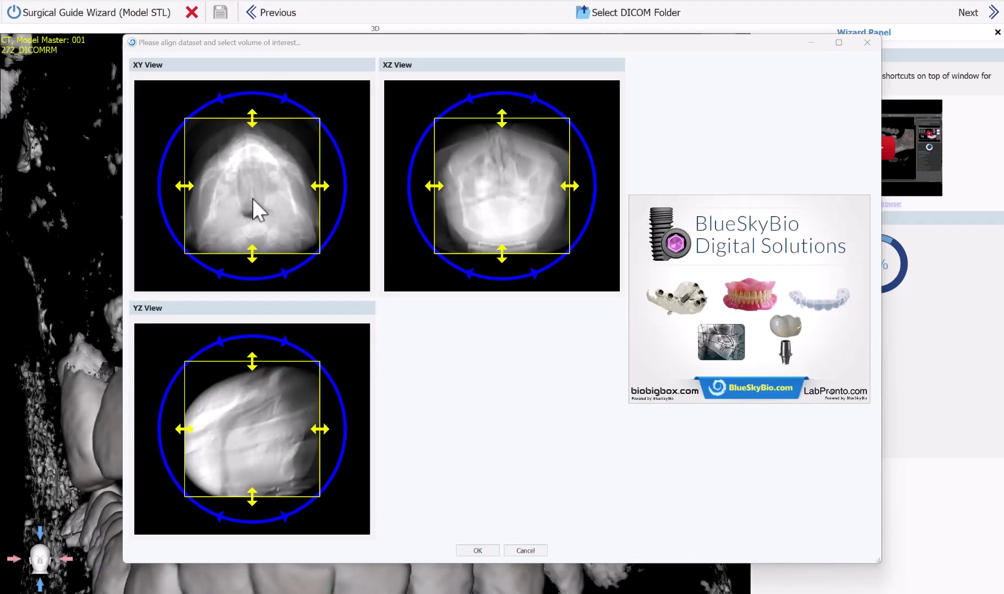
{"action": "left_click_drag", "start_coordinate": [251, 375], "coordinate": [266, 442]}
{"action": "mouse_move", "coordinate": [200, 428]}
{"action": "left_mouse_down"}
{"action": "mouse_move", "coordinate": [191, 432]}
{"action": "mouse_move", "coordinate": [229, 432]}
{"action": "mouse_move", "coordinate": [185, 434]}
{"action": "mouse_move", "coordinate": [220, 437]}
{"action": "left_mouse_up"}
{"action": "left_click", "coordinate": [482, 549]}
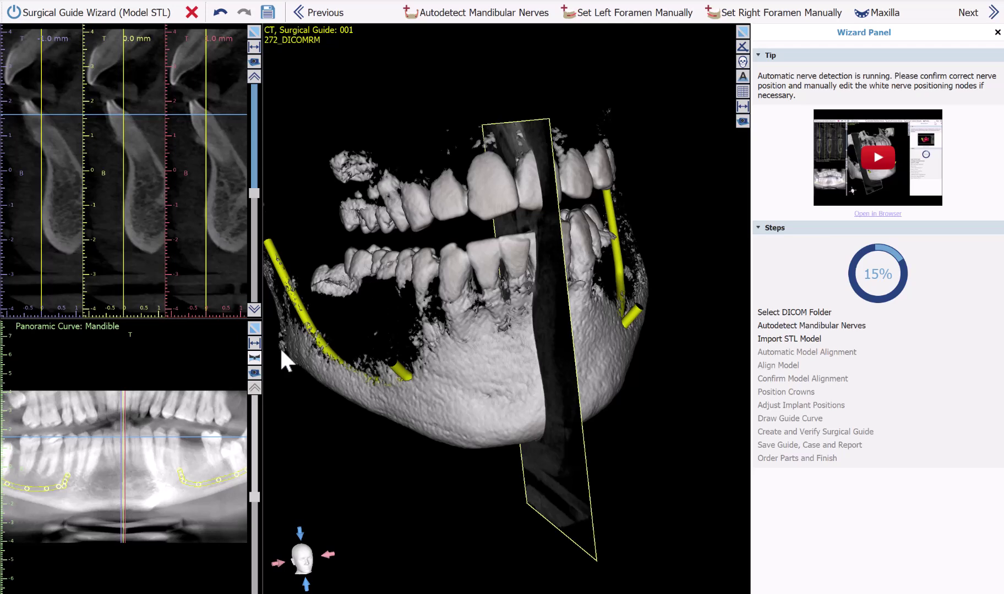
Step: Import STLModelLower.stl from the DemoCase folder as the lower arch scan
{"action": "left_click", "coordinate": [994, 12]}
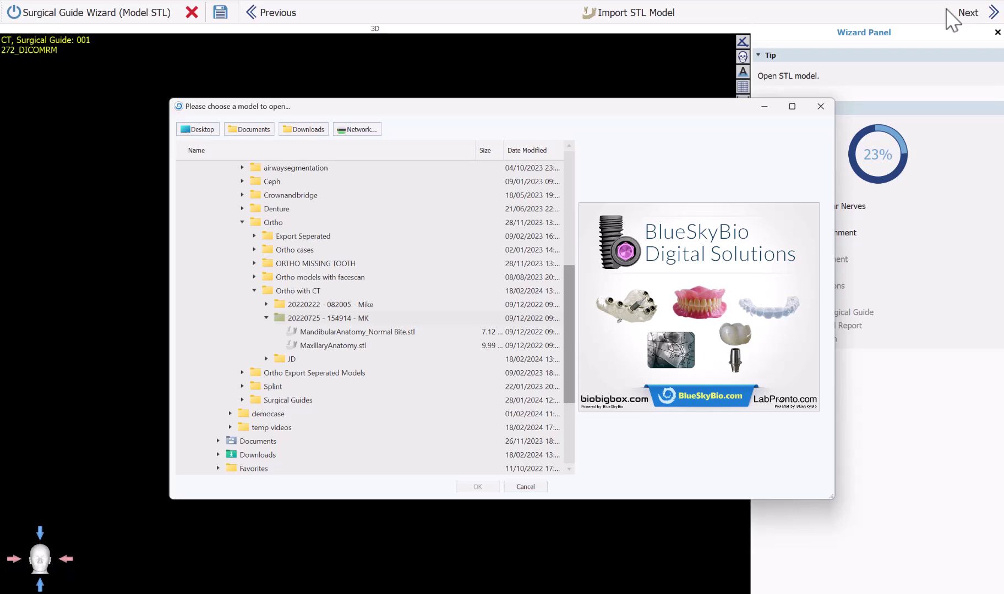
{"action": "left_click", "coordinate": [270, 25]}
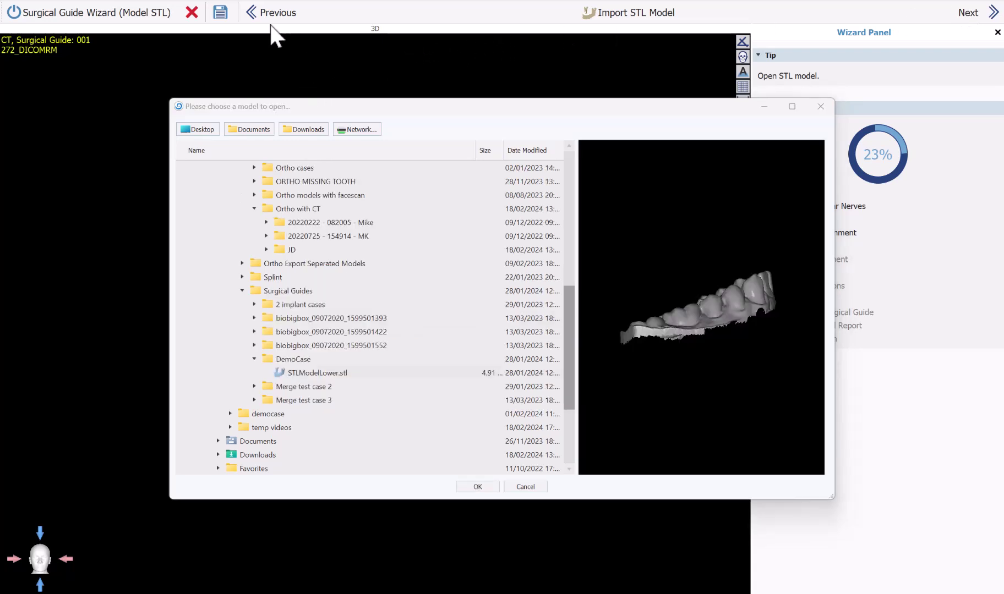
{"action": "left_click", "coordinate": [321, 372]}
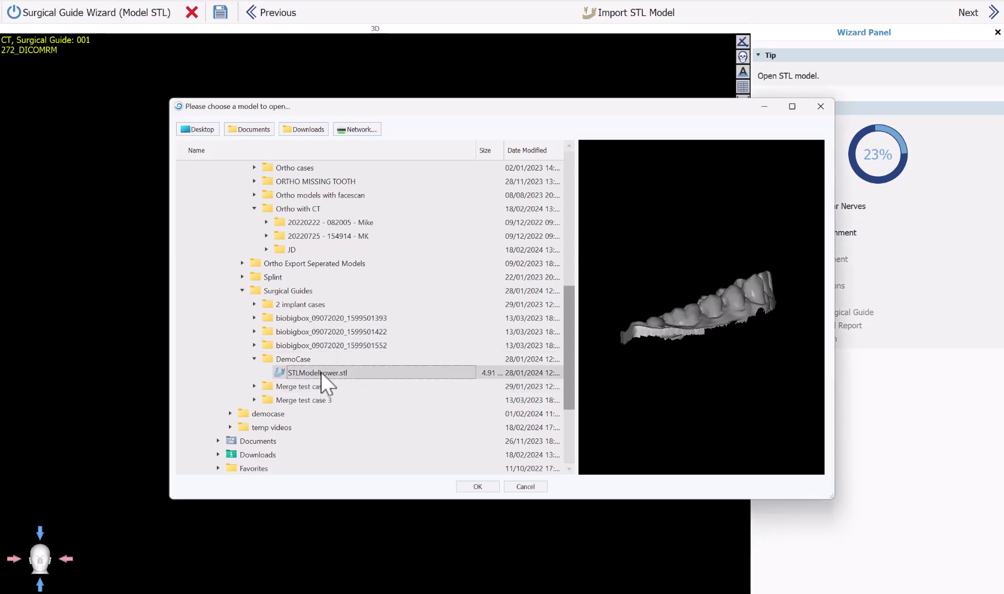
{"action": "left_click", "coordinate": [462, 488]}
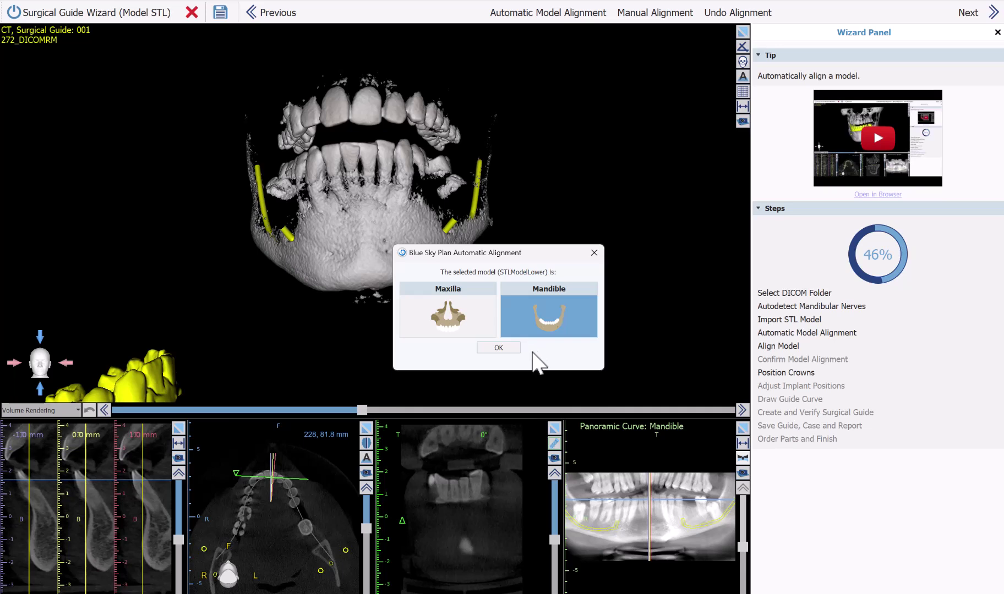
Step: Align the model to the CT as the Mandible, check the alignment, and advance to Position Crowns
{"action": "left_click", "coordinate": [502, 350]}
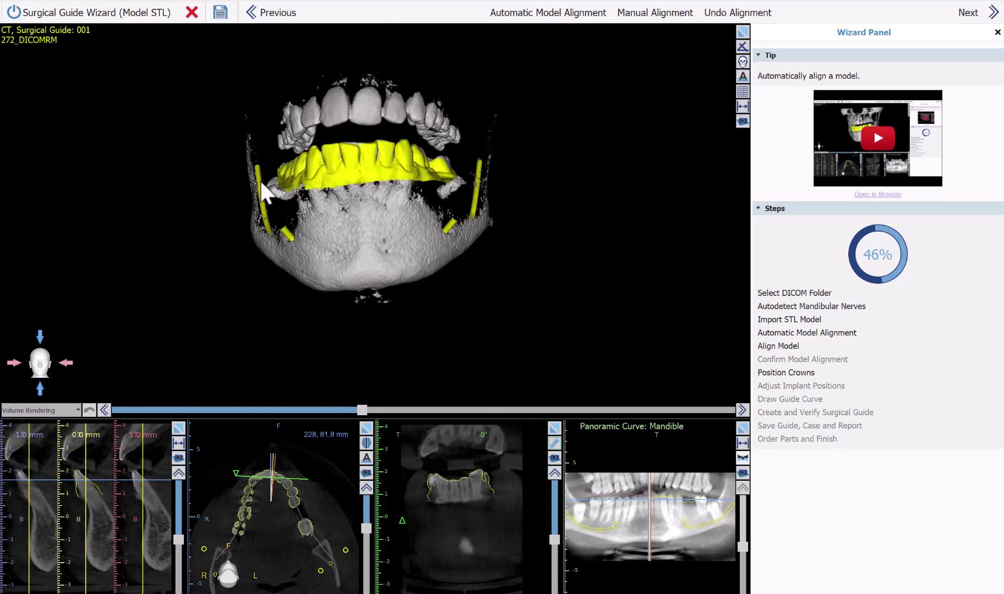
{"action": "left_click_drag", "start_coordinate": [290, 308], "coordinate": [348, 370]}
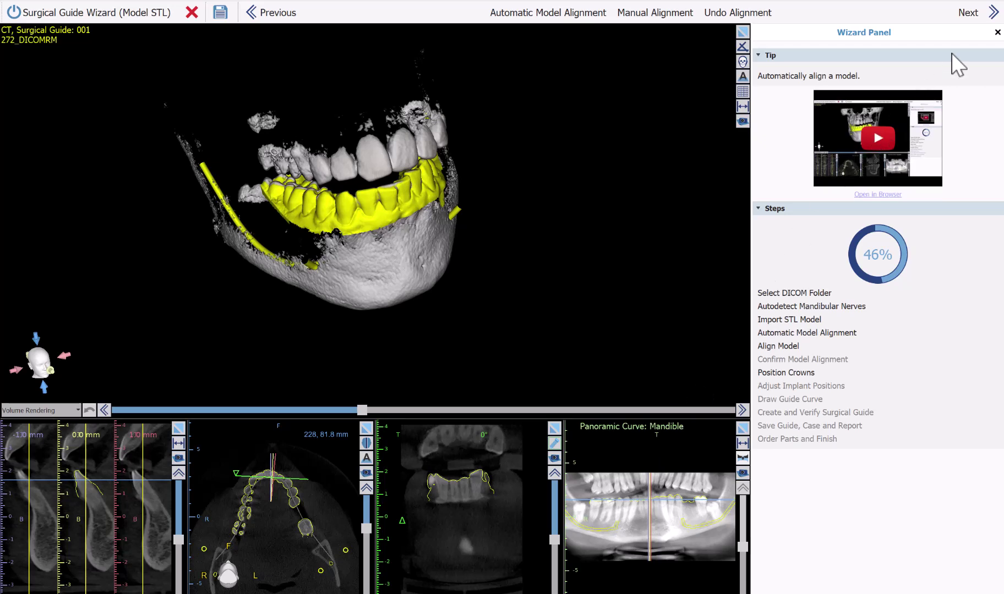
{"action": "left_click", "coordinate": [984, 17]}
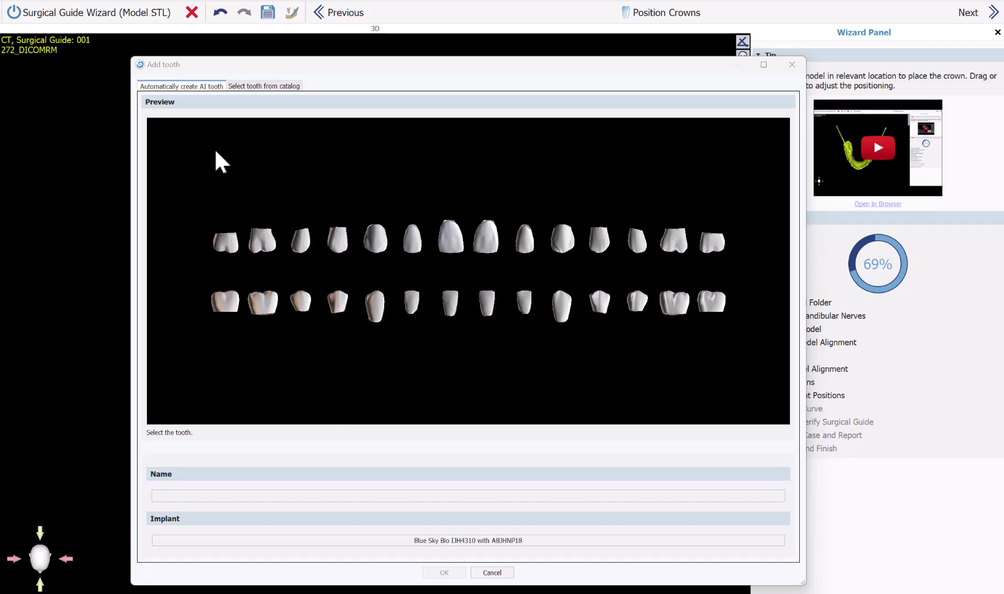
Step: Choose the Left Mandibular First Molar as the crown using automatic AI tooth creation
{"action": "left_click", "coordinate": [204, 86]}
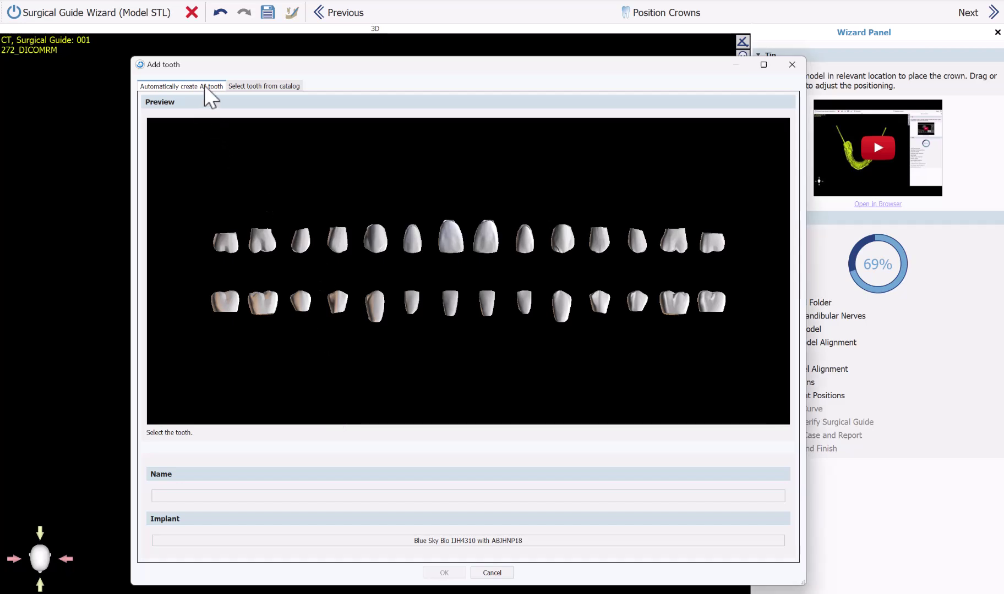
{"action": "left_click", "coordinate": [253, 86]}
{"action": "left_click", "coordinate": [196, 86]}
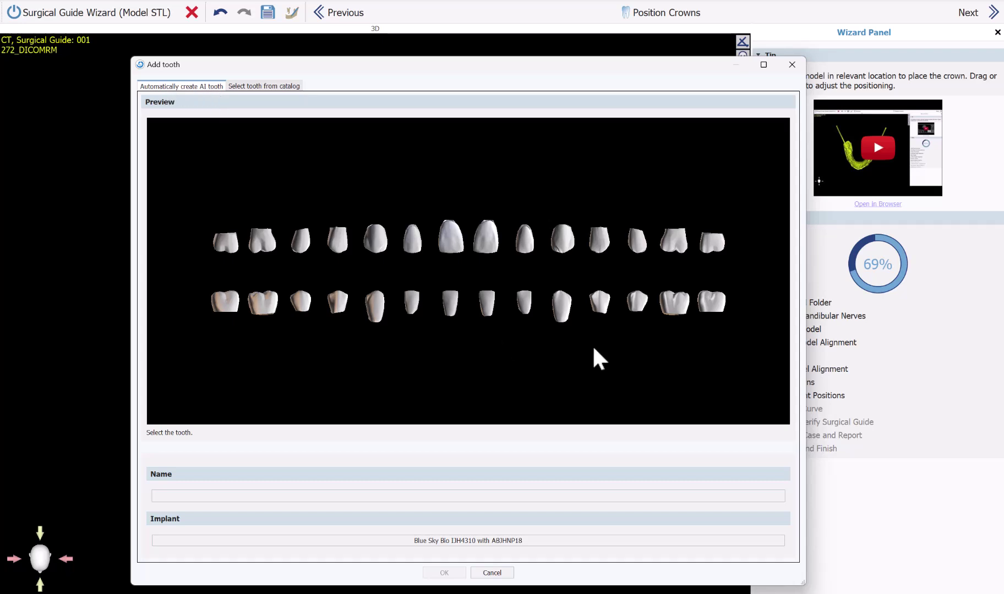
{"action": "left_click", "coordinate": [674, 303]}
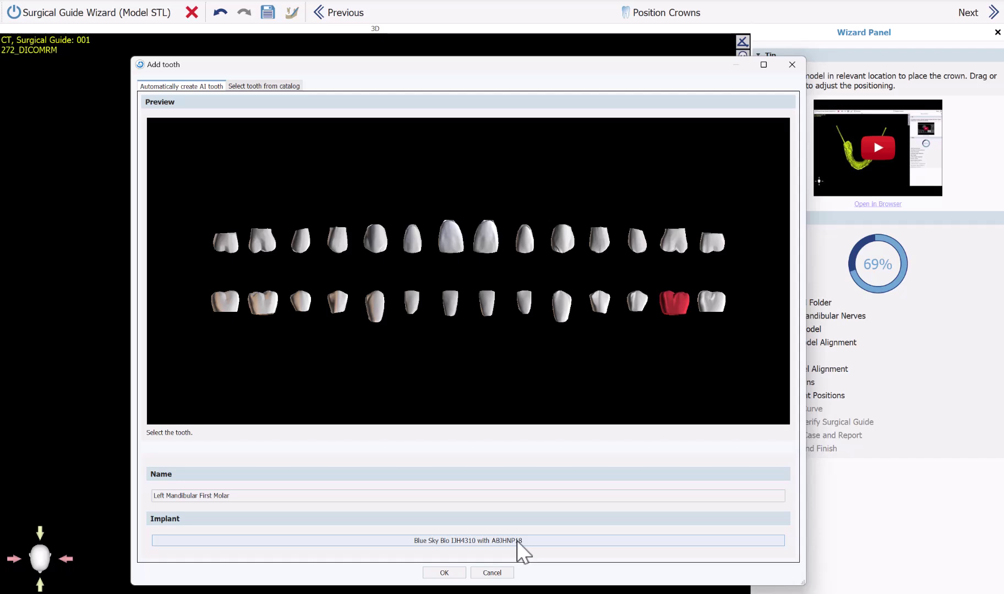
{"action": "left_click", "coordinate": [444, 573]}
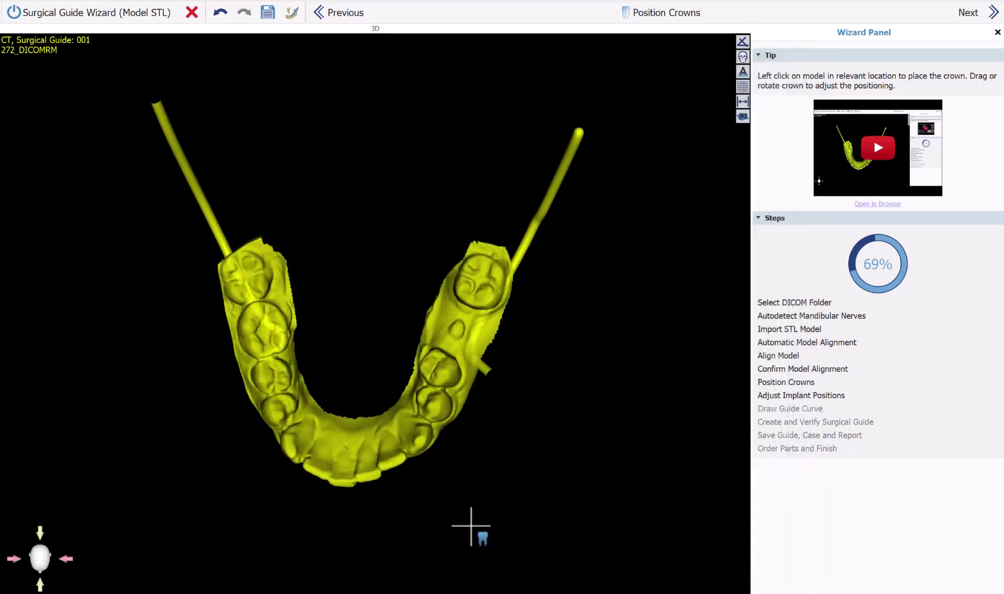
Step: Place the molar crown and implant in the lower left first molar gap, then advance
{"action": "left_click", "coordinate": [455, 336]}
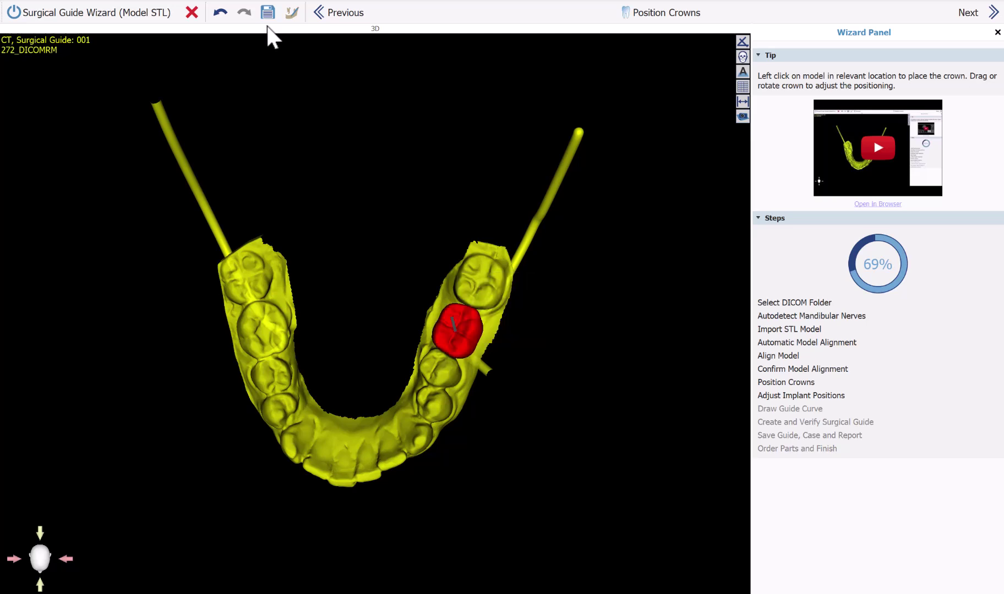
{"action": "left_click_drag", "start_coordinate": [502, 542], "coordinate": [417, 450]}
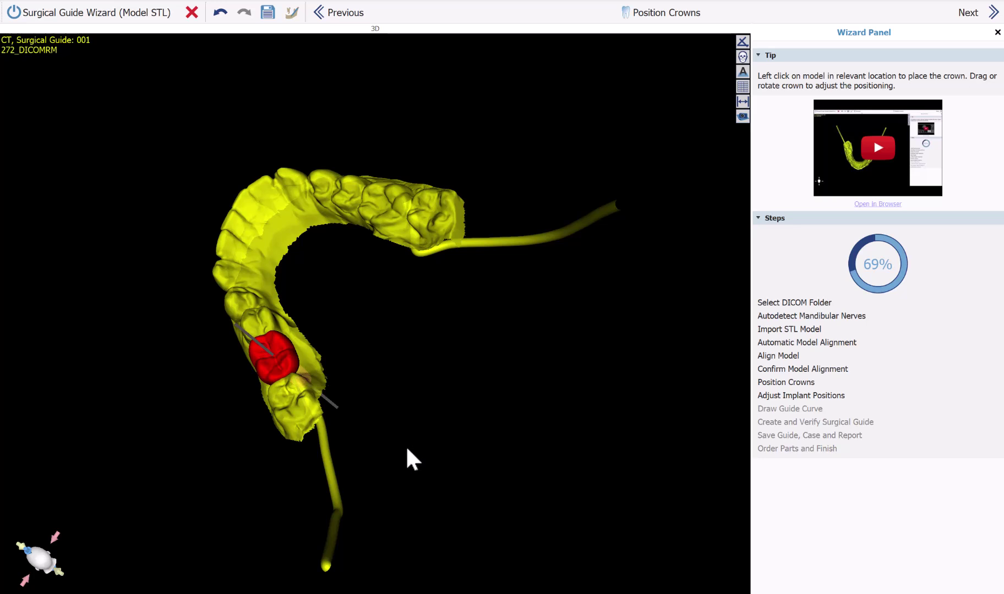
{"action": "left_click_drag", "start_coordinate": [170, 505], "coordinate": [171, 434]}
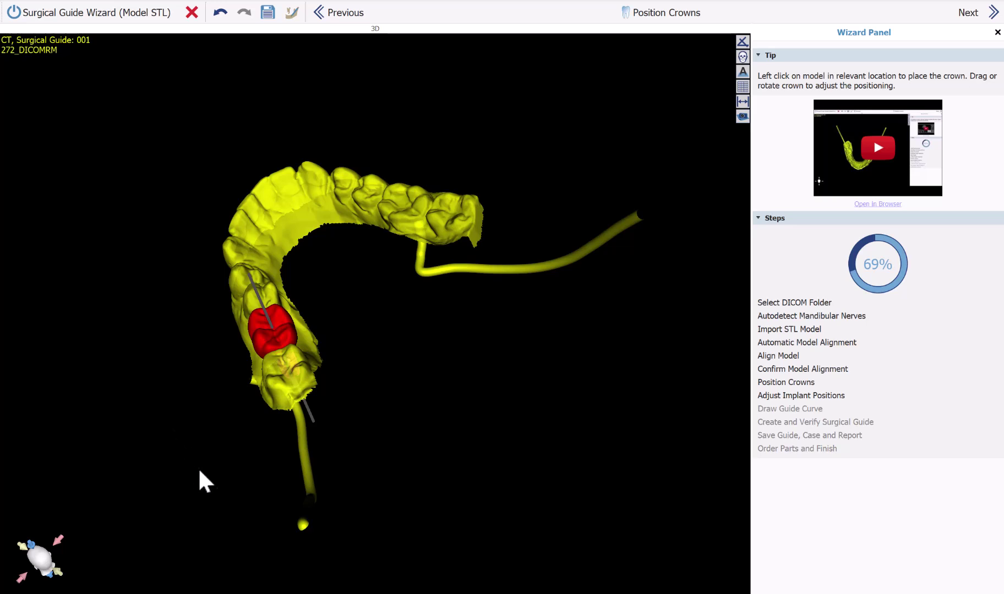
{"action": "left_click_drag", "start_coordinate": [582, 443], "coordinate": [708, 361]}
{"action": "left_click", "coordinate": [985, 12]}
{"action": "mouse_move", "coordinate": [545, 274]}
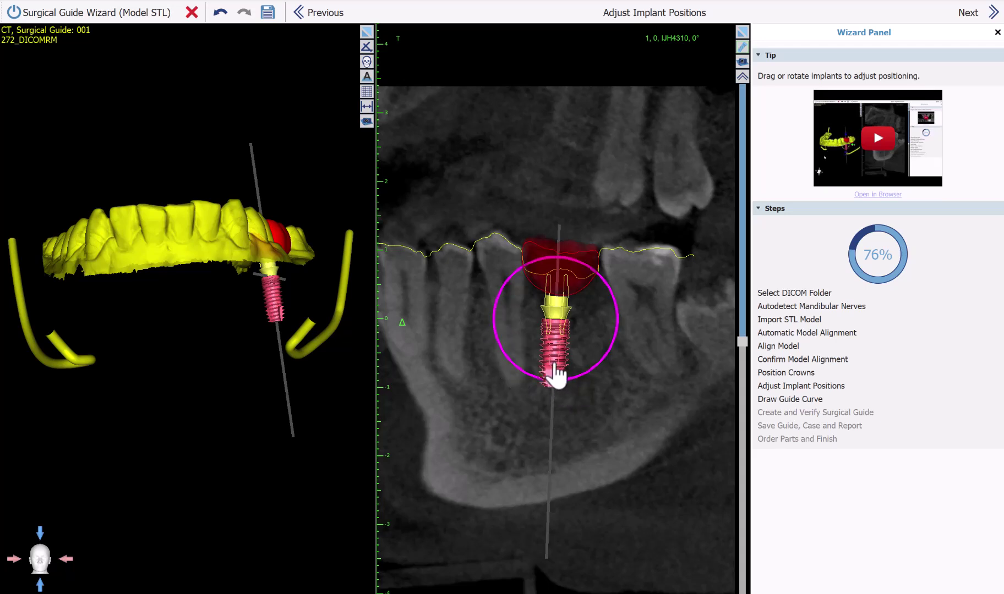
Step: Shift the implant slightly left in the bone and advance to Draw Guide Curve
{"action": "left_click_drag", "start_coordinate": [554, 376], "coordinate": [552, 376]}
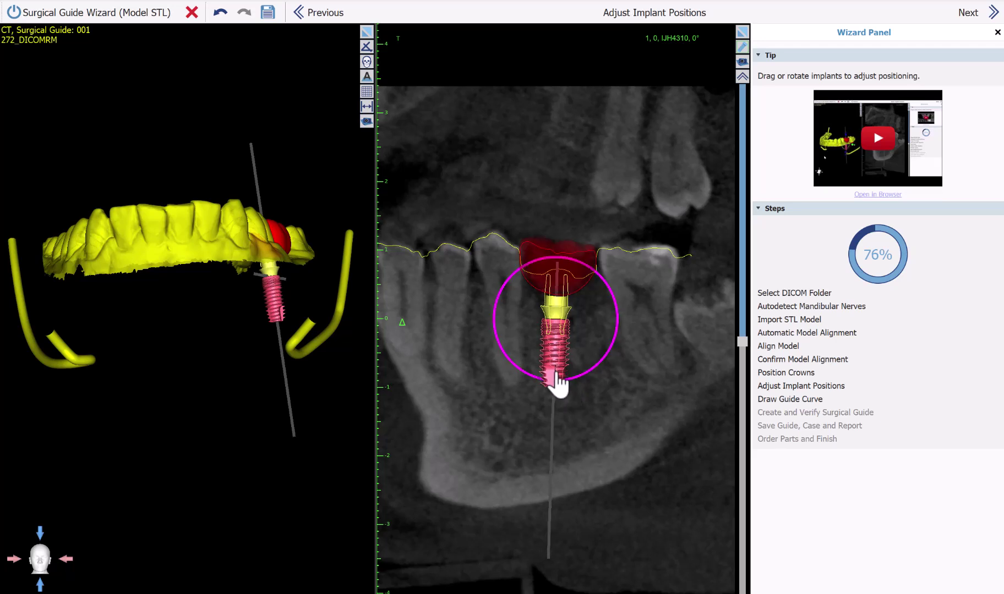
{"action": "left_click", "coordinate": [990, 13]}
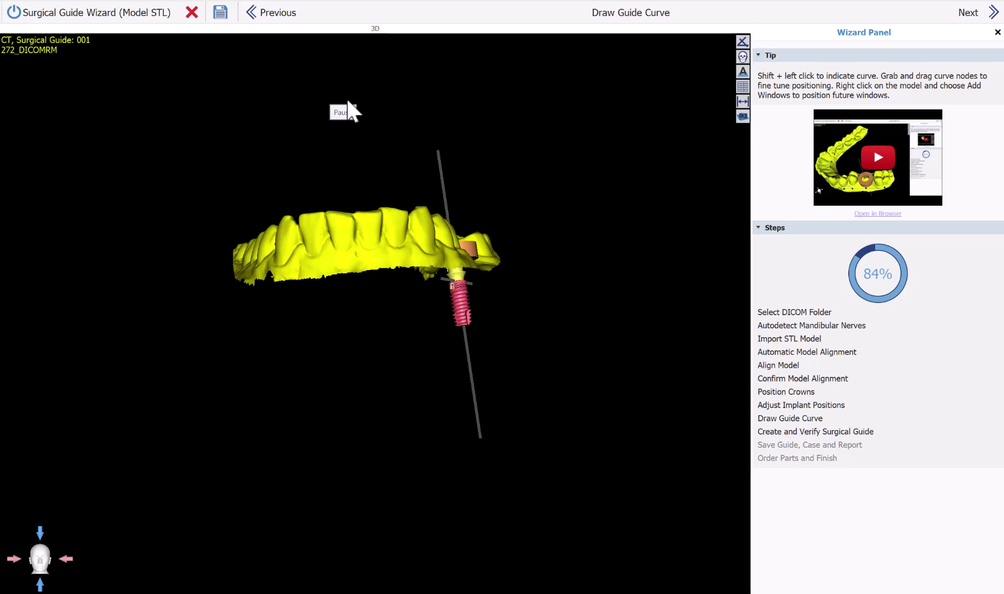
Step: Check the guide curve along the lower arch and accept it to generate the guide
{"action": "left_click_drag", "start_coordinate": [199, 402], "coordinate": [437, 430]}
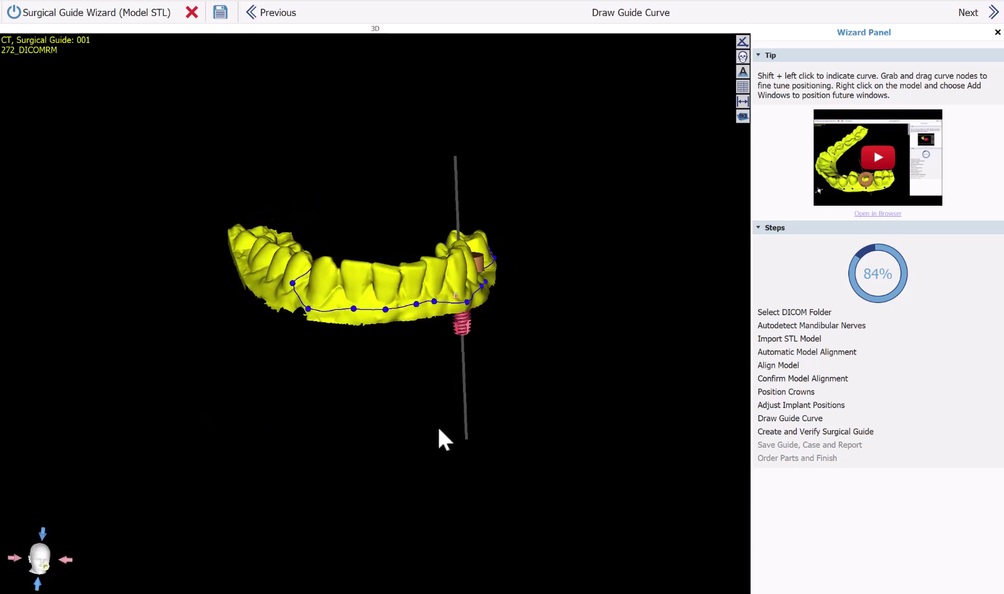
{"action": "left_click_drag", "start_coordinate": [613, 336], "coordinate": [253, 388]}
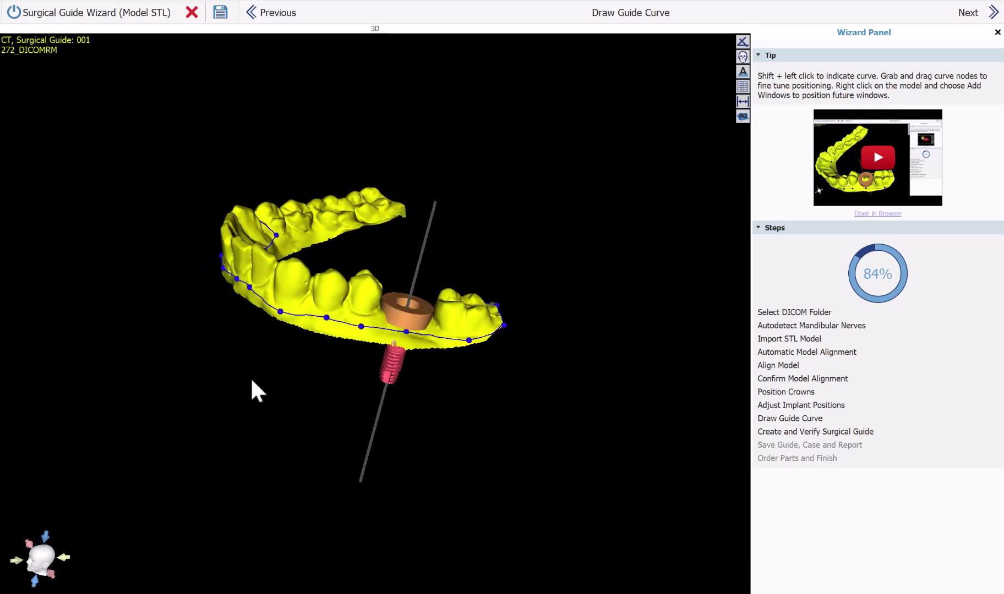
{"action": "left_click", "coordinate": [969, 12]}
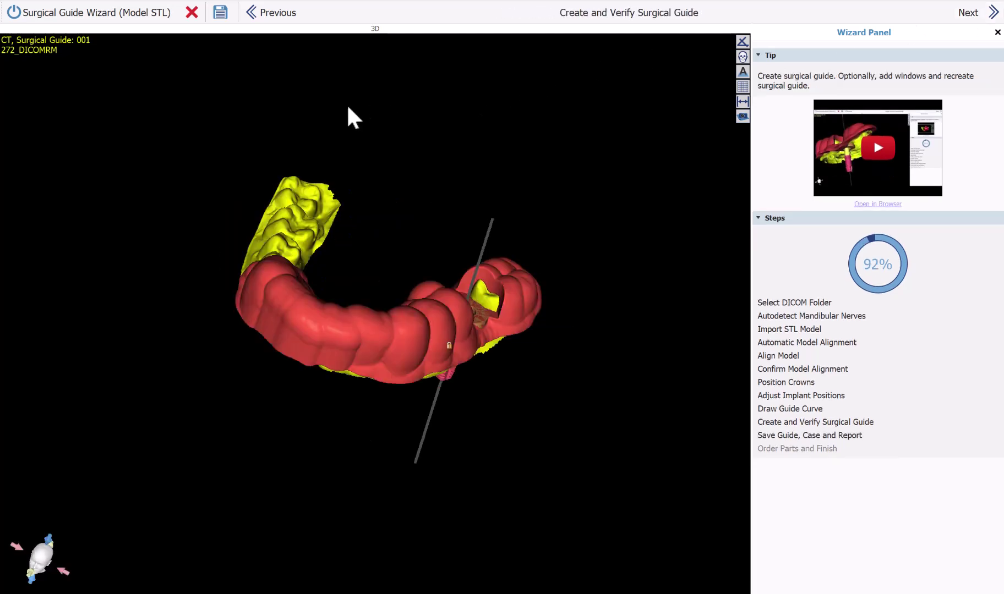
Step: Add a window box to the guide, enlarge it and raise it higher
{"action": "left_click_drag", "start_coordinate": [397, 190], "coordinate": [353, 123]}
{"action": "right_click", "coordinate": [337, 283]}
{"action": "left_click", "coordinate": [352, 290]}
{"action": "left_click_drag", "start_coordinate": [586, 173], "coordinate": [334, 278]}
{"action": "left_click", "coordinate": [217, 380]}
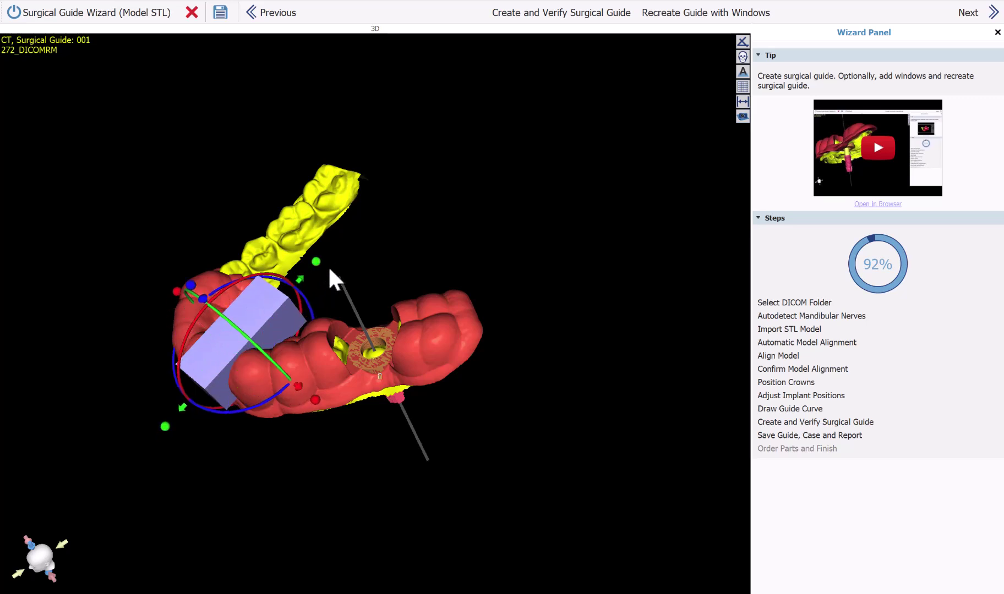
{"action": "left_click_drag", "start_coordinate": [209, 474], "coordinate": [315, 300]}
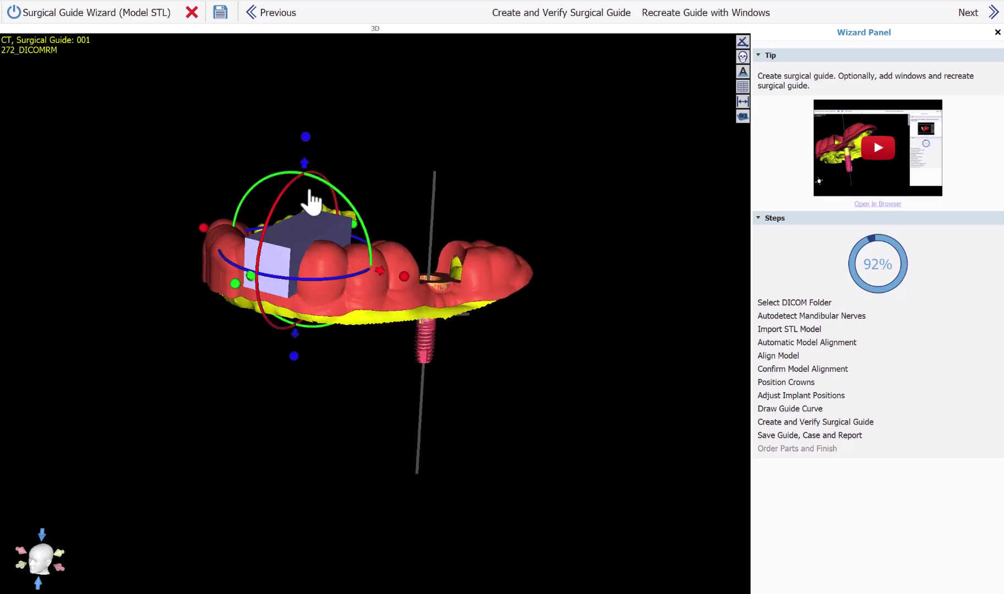
{"action": "left_click_drag", "start_coordinate": [308, 164], "coordinate": [308, 156]}
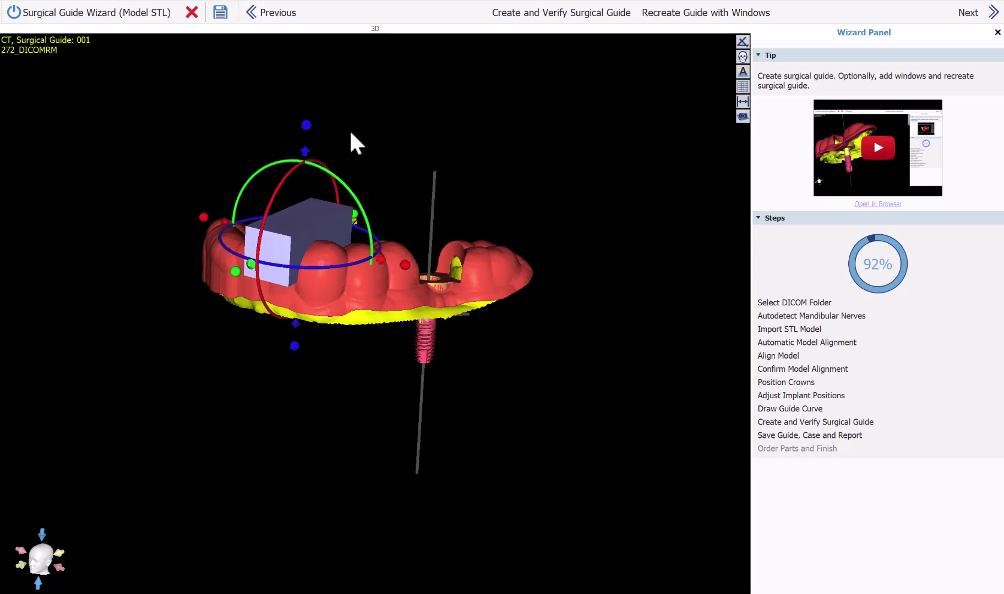
{"action": "left_click_drag", "start_coordinate": [136, 370], "coordinate": [282, 379]}
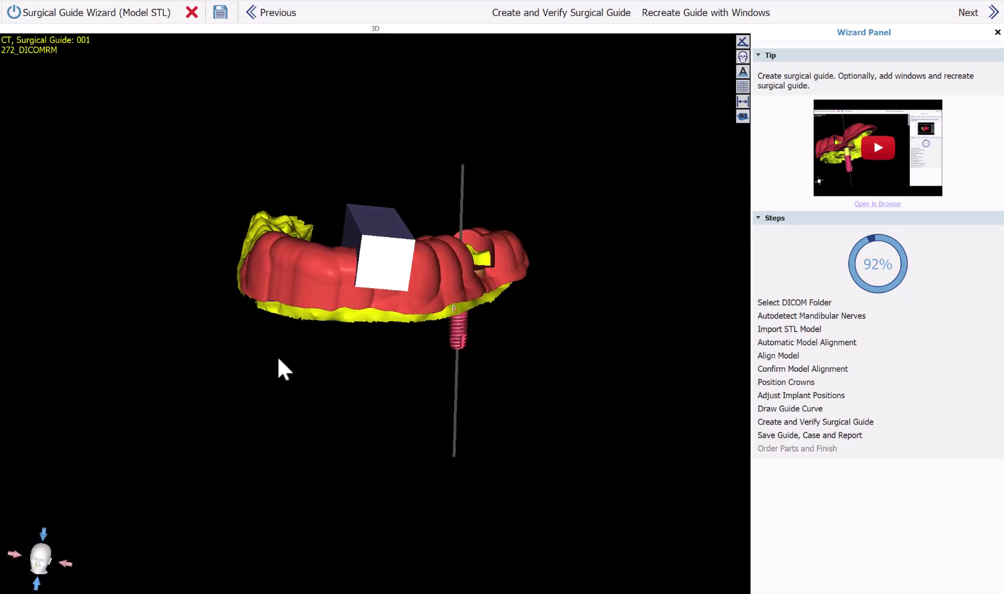
{"action": "left_click", "coordinate": [402, 239]}
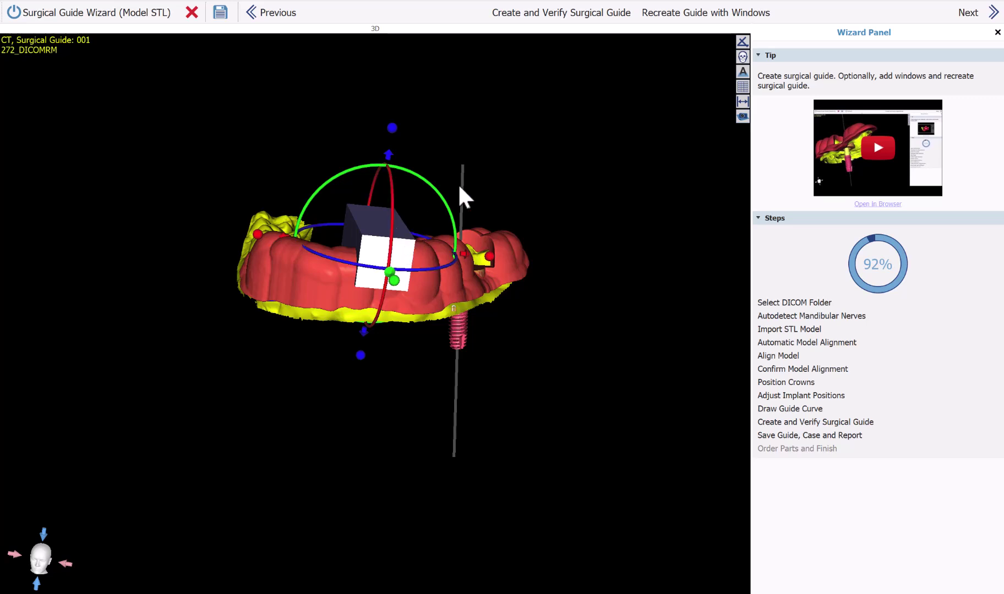
Step: Recreate the guide with the window cut out, inspect it, and proceed to saving
{"action": "left_click", "coordinate": [690, 13]}
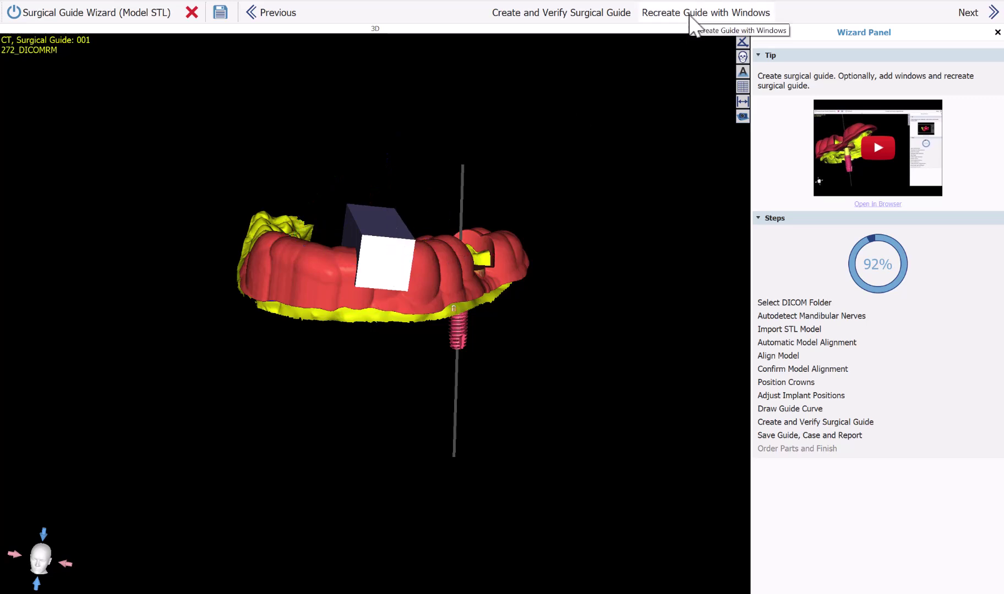
{"action": "left_click_drag", "start_coordinate": [434, 168], "coordinate": [633, 209]}
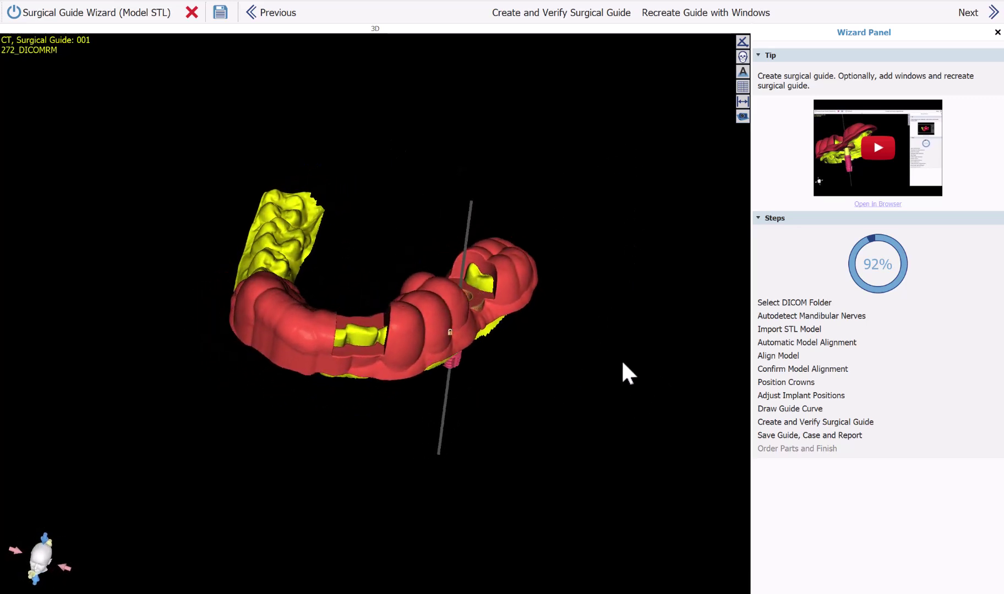
{"action": "left_click", "coordinate": [976, 15]}
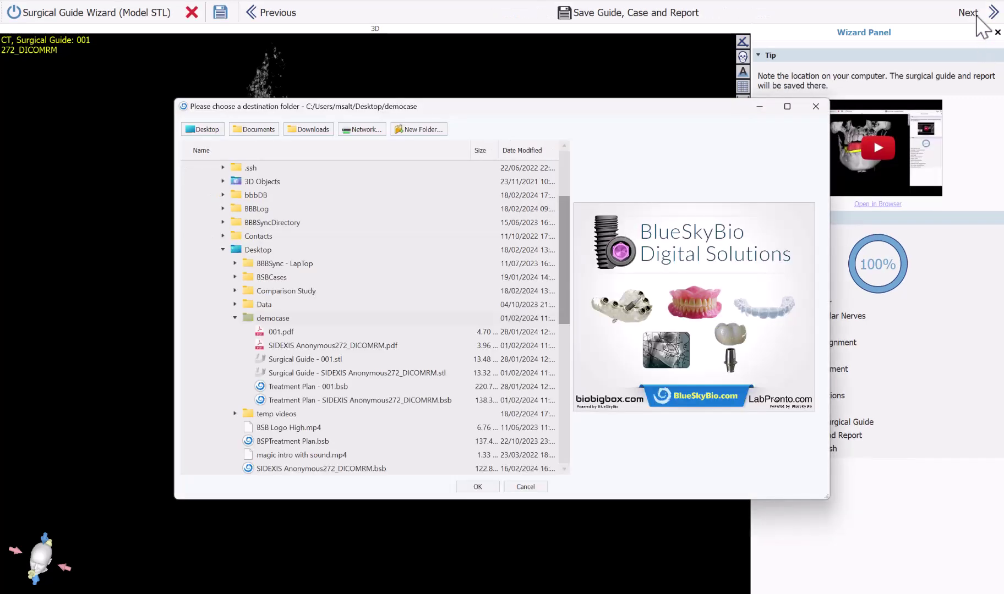
Step: Save guide, case and report to the democase folder, overwrite the old files, and decline case approval
{"action": "left_click", "coordinate": [486, 488]}
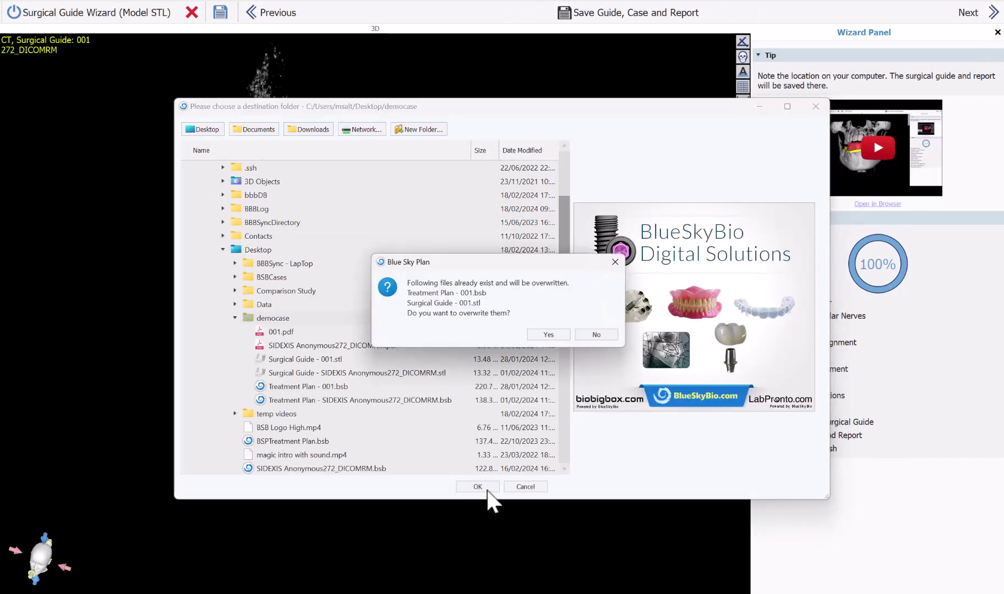
{"action": "left_click", "coordinate": [548, 334]}
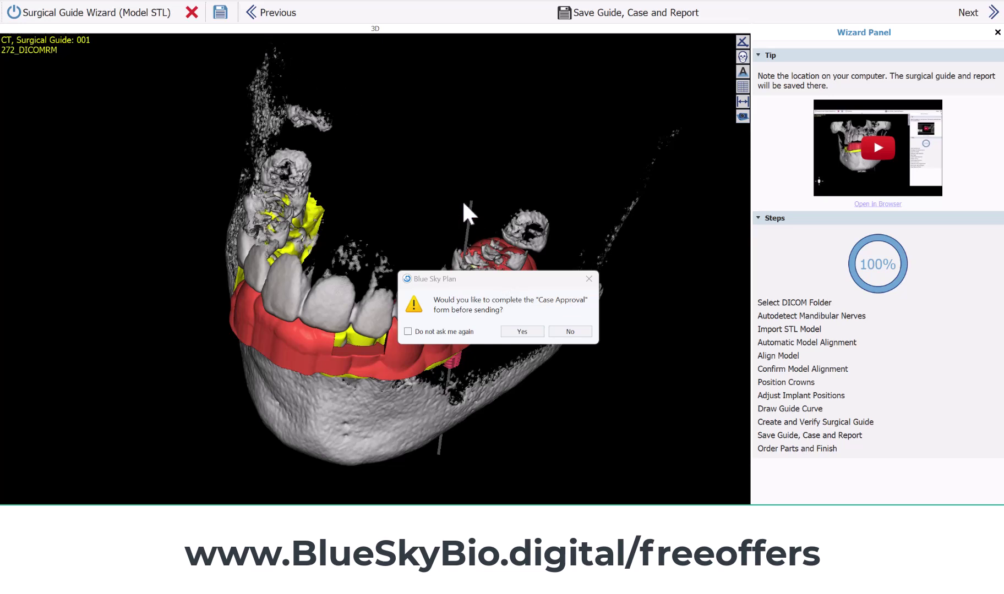
{"action": "left_click", "coordinate": [570, 332]}
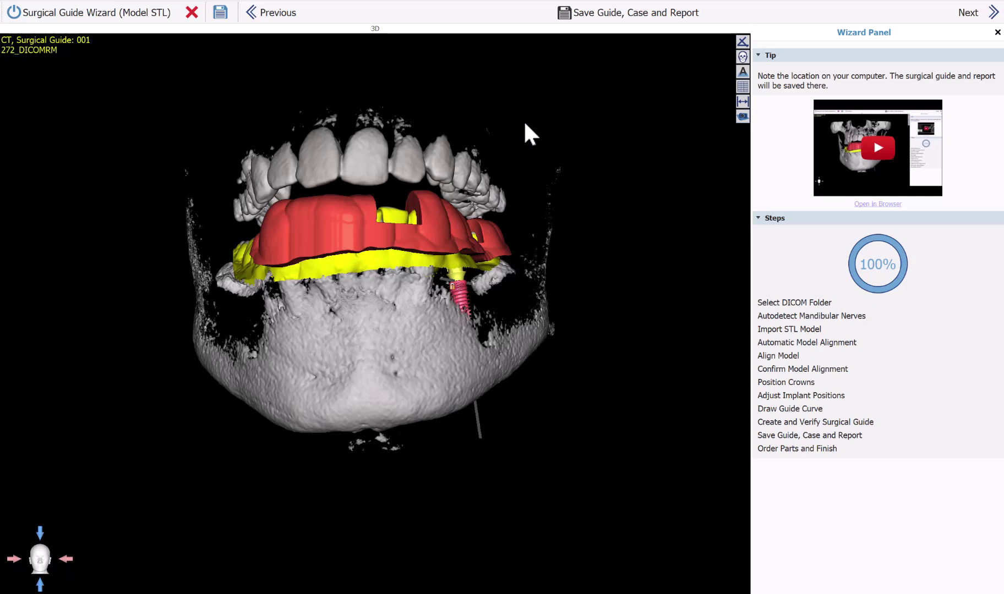
Step: Close the surgical guide wizard and show the planned crown on the implant
{"action": "left_click", "coordinate": [192, 12]}
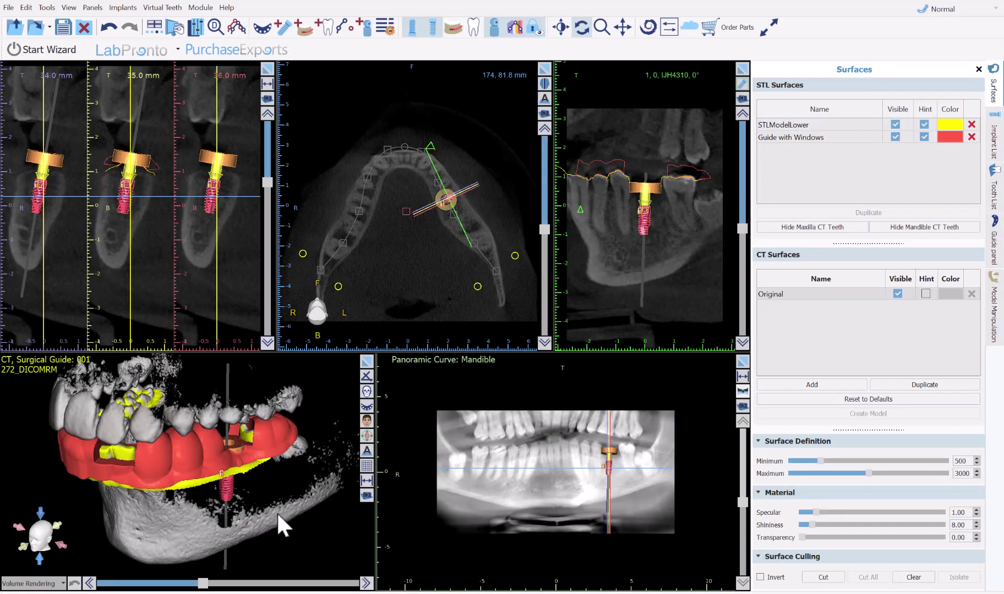
{"action": "left_click_drag", "start_coordinate": [301, 526], "coordinate": [277, 525]}
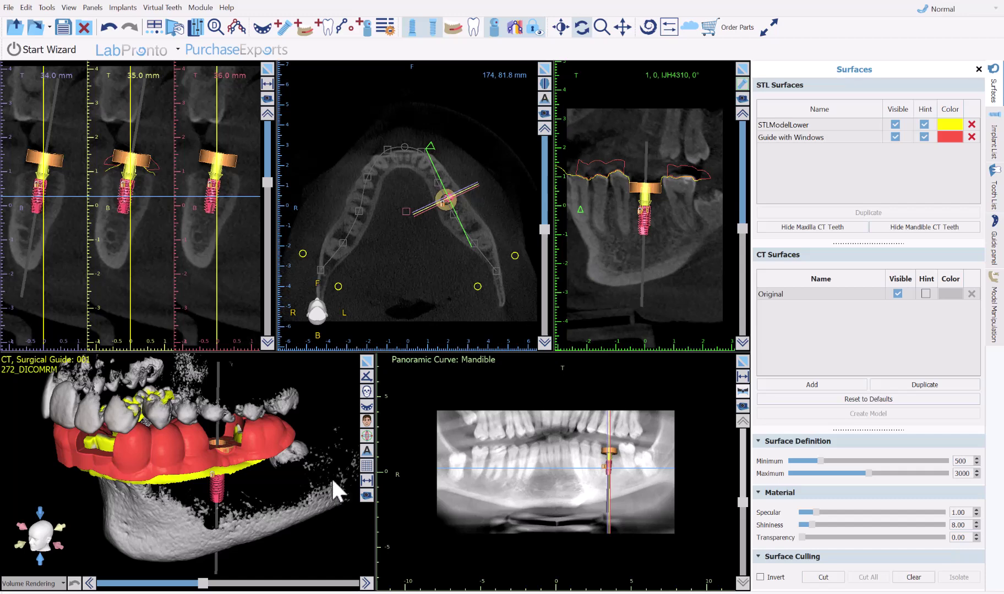
{"action": "left_click", "coordinate": [474, 34]}
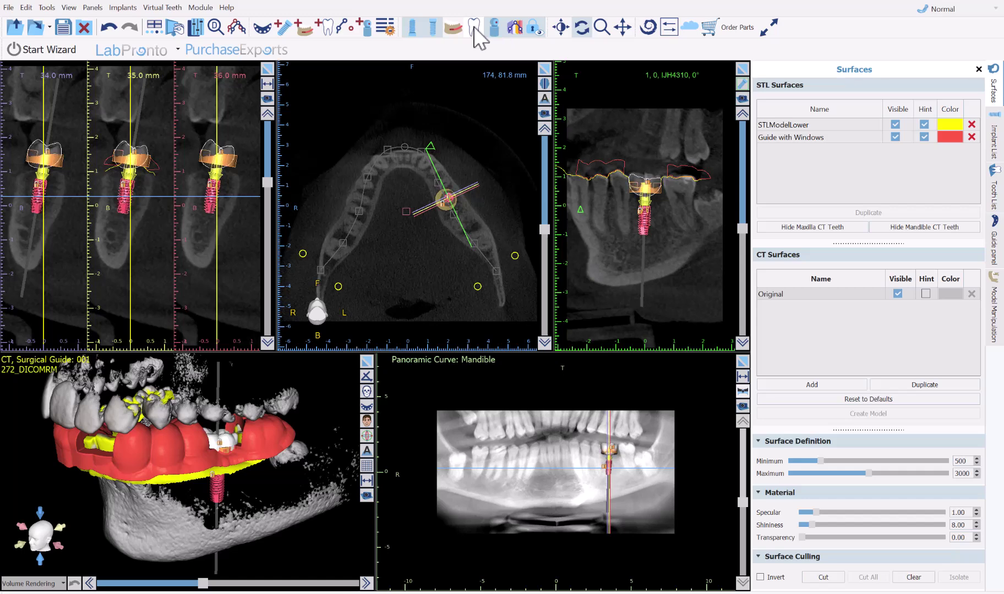
Step: Hide the CT bone rendering, the surgical guide and the implant part under the crown
{"action": "left_click", "coordinate": [996, 196]}
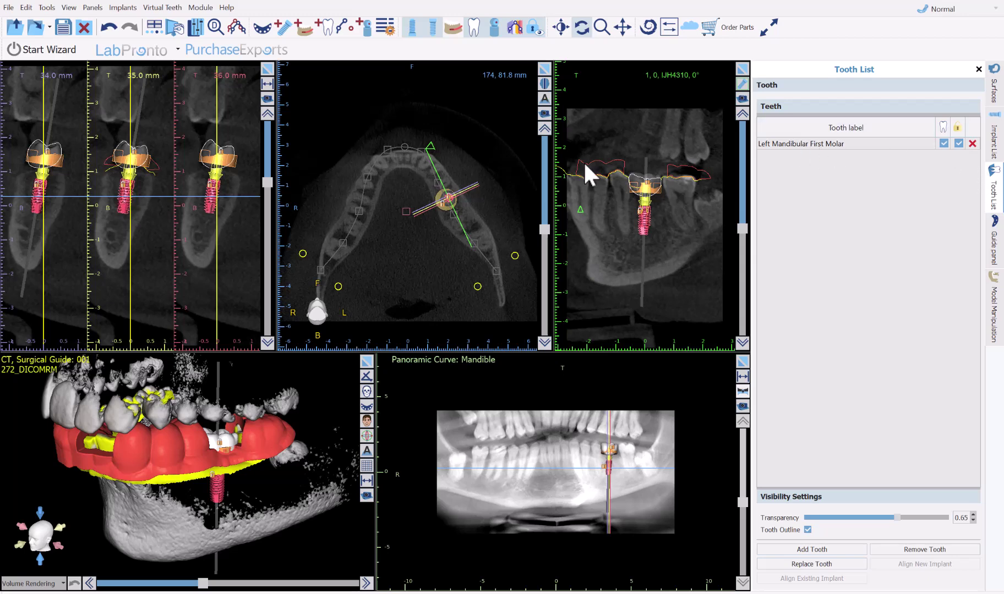
{"action": "left_click", "coordinate": [994, 90]}
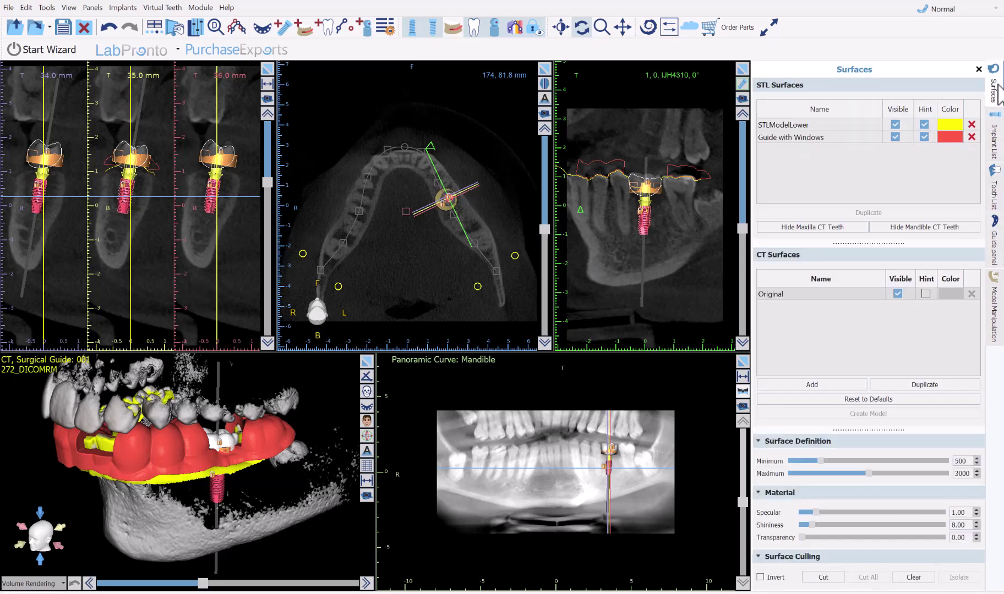
{"action": "left_click", "coordinate": [897, 294]}
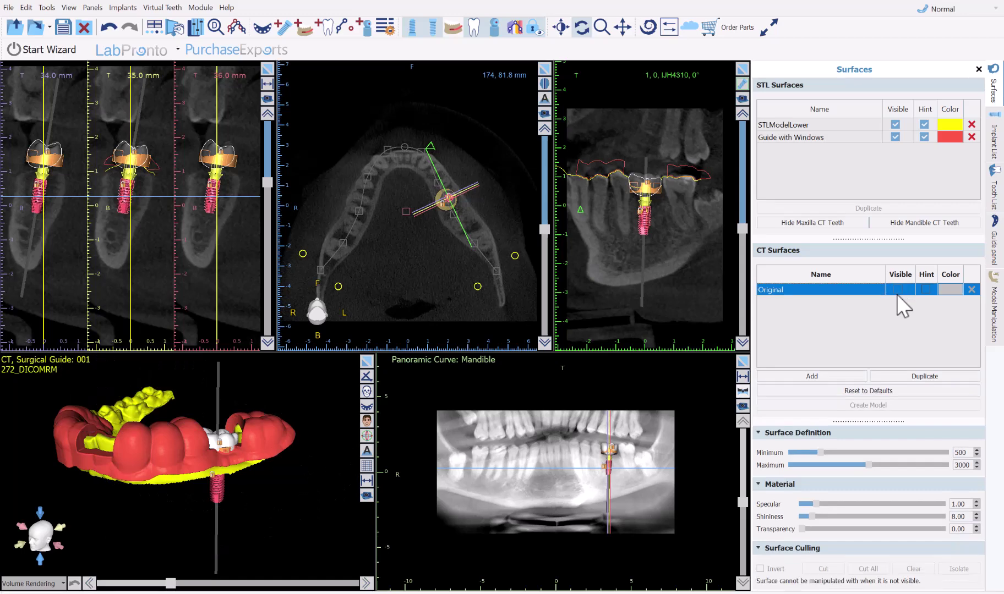
{"action": "left_click", "coordinate": [897, 137]}
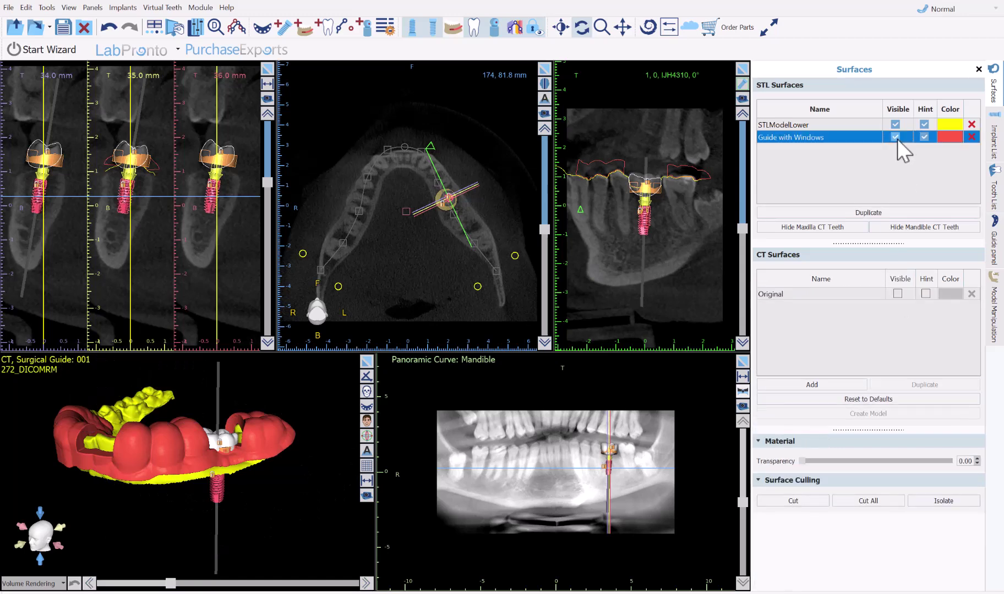
{"action": "left_click_drag", "start_coordinate": [305, 384], "coordinate": [243, 439]}
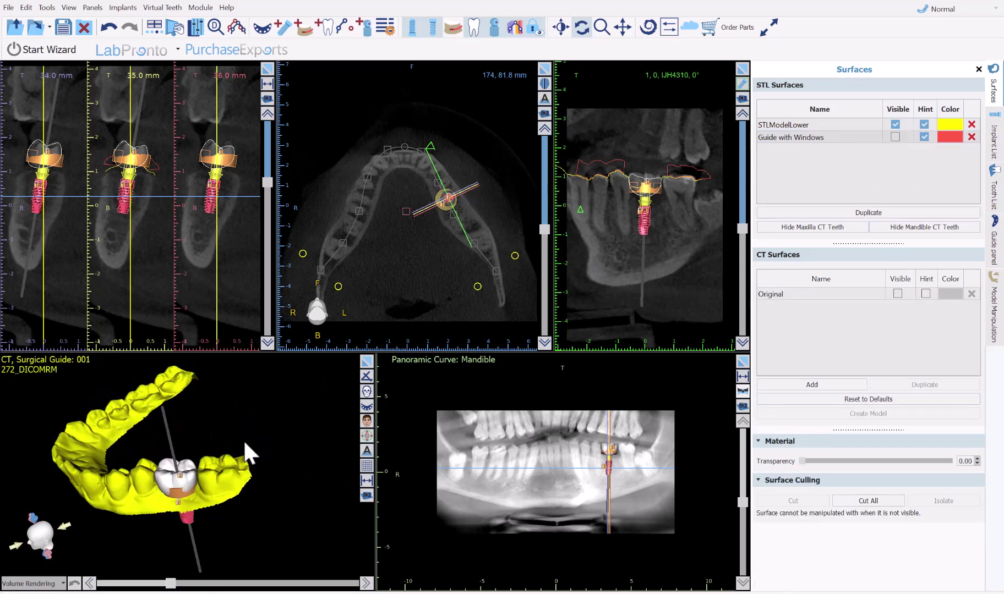
{"action": "left_click", "coordinate": [998, 158]}
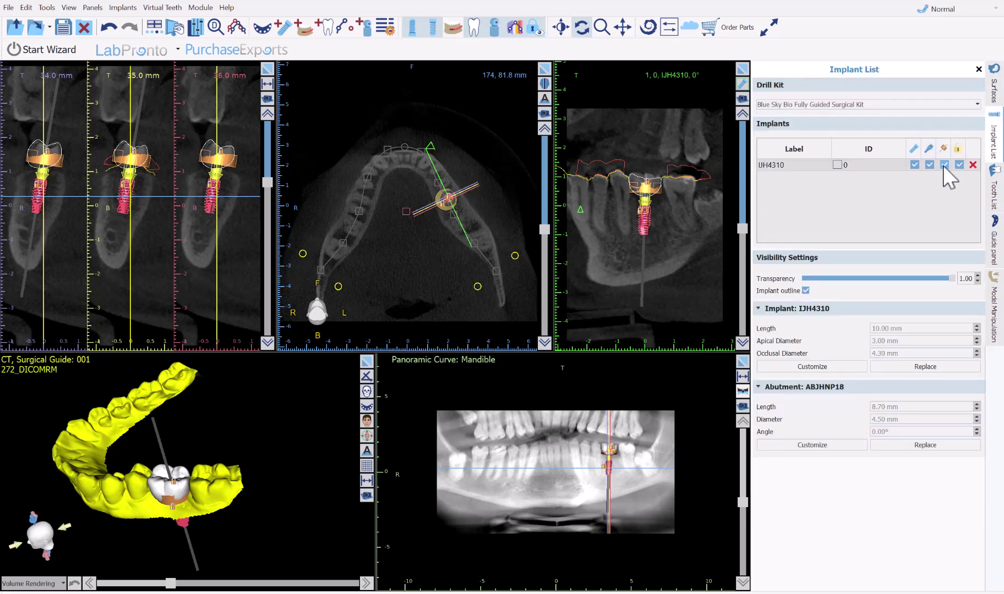
{"action": "left_click", "coordinate": [944, 162]}
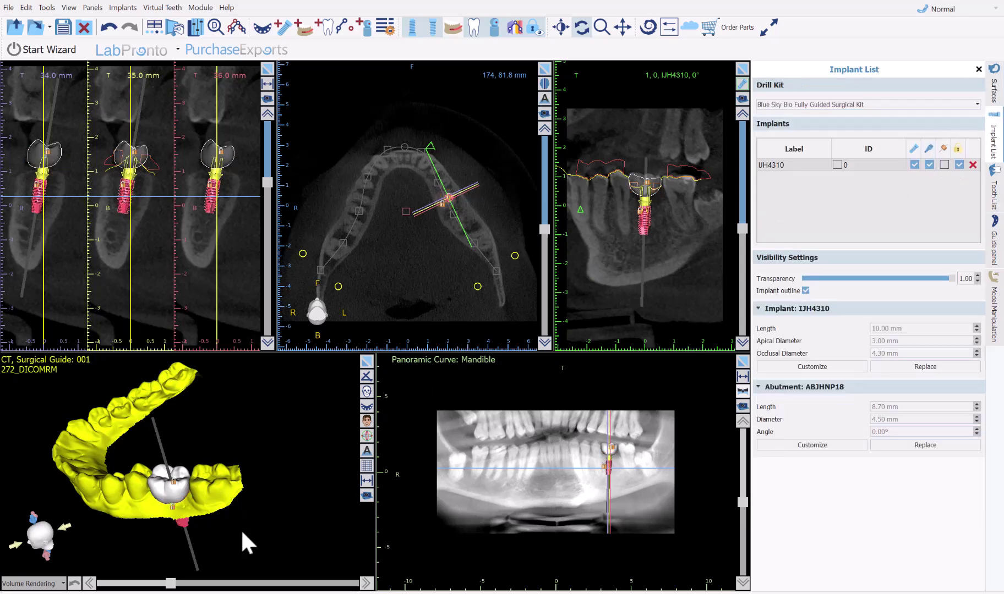
Step: Switch the working mode to Crown and Bridge design
{"action": "left_click_drag", "start_coordinate": [327, 385], "coordinate": [318, 499]}
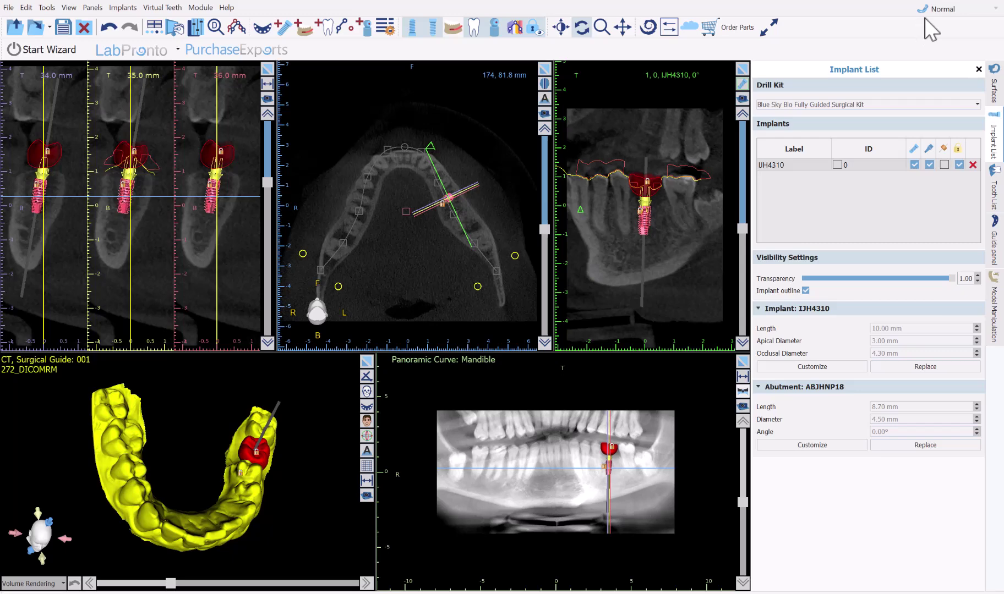
{"action": "left_click", "coordinate": [940, 9]}
{"action": "left_click", "coordinate": [942, 104]}
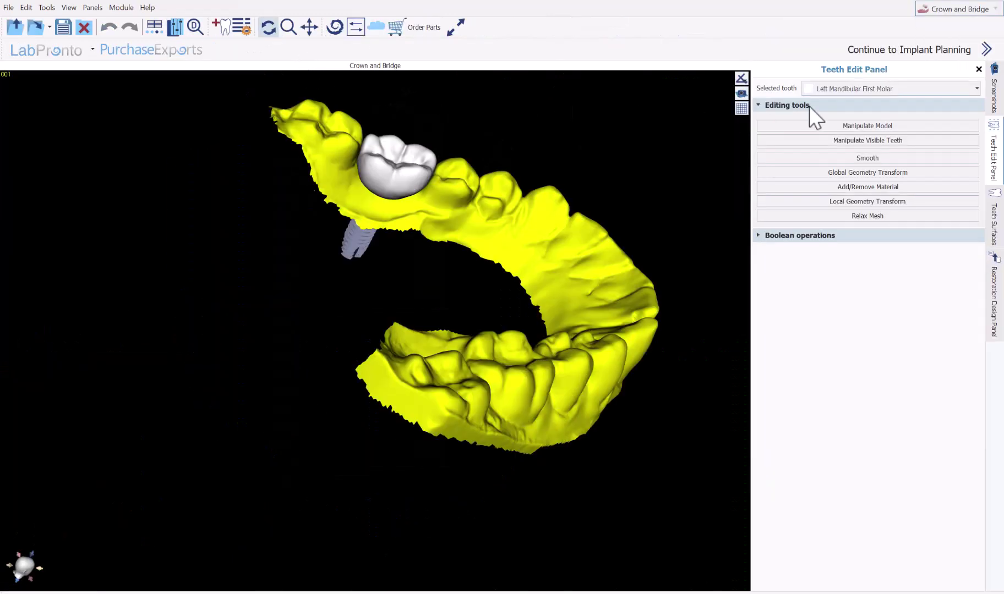
Step: Shift the crown slightly sideways over the implant and release it for local reshaping
{"action": "left_click", "coordinate": [408, 195]}
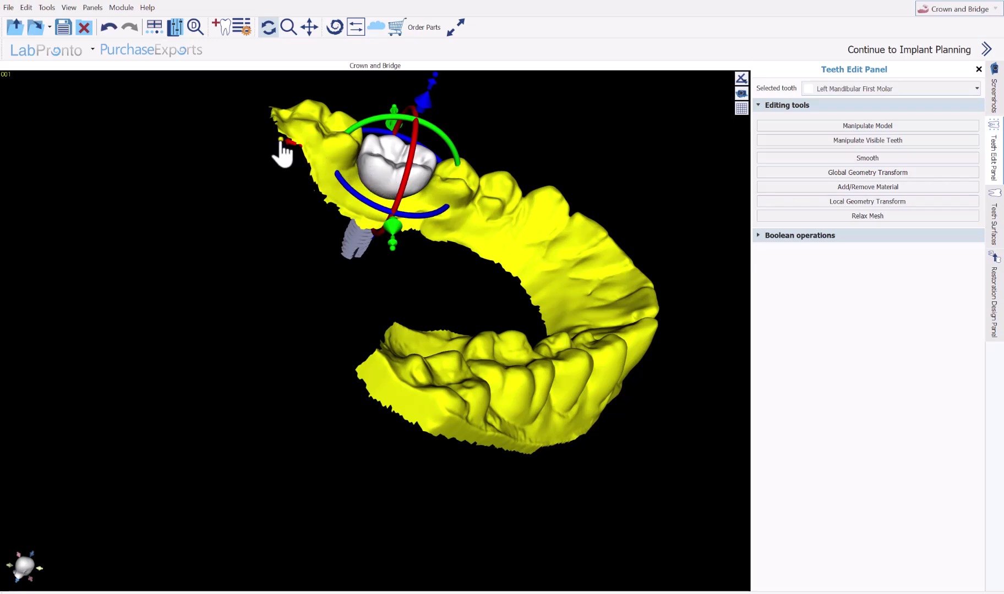
{"action": "left_click_drag", "start_coordinate": [280, 141], "coordinate": [278, 142]}
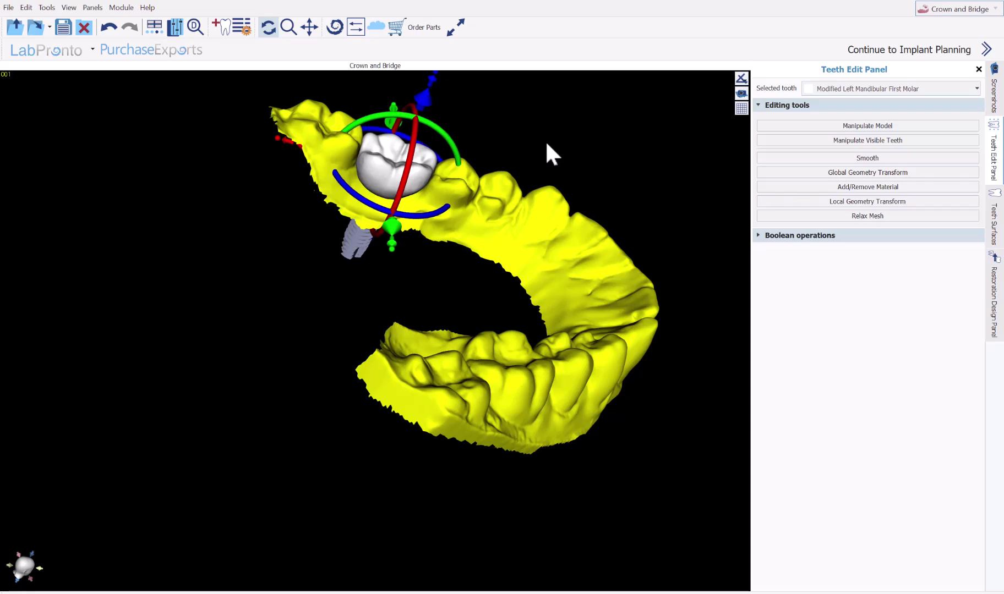
{"action": "left_click", "coordinate": [852, 140]}
{"action": "left_click", "coordinate": [863, 201]}
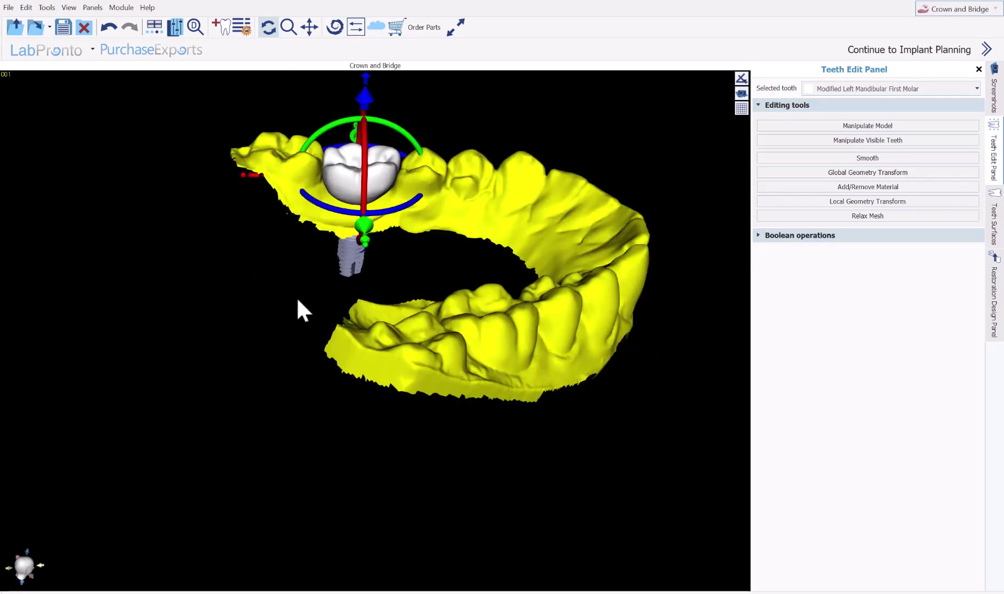
{"action": "left_click", "coordinate": [293, 298]}
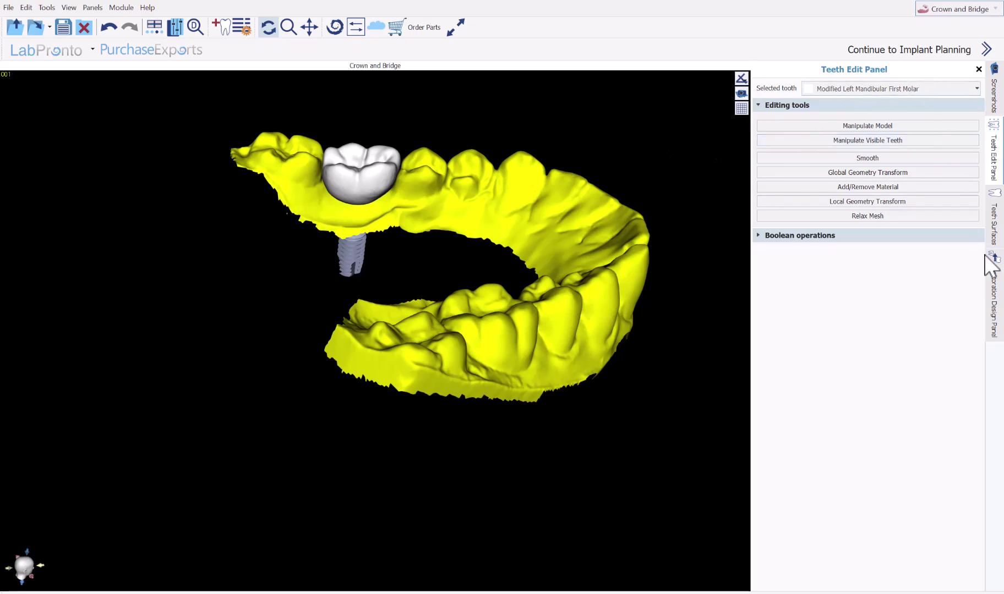
Step: Start a Mandible custom crown design on the ABJHNP18 Ti-base from the Restoration Design Panel
{"action": "left_click", "coordinate": [997, 318]}
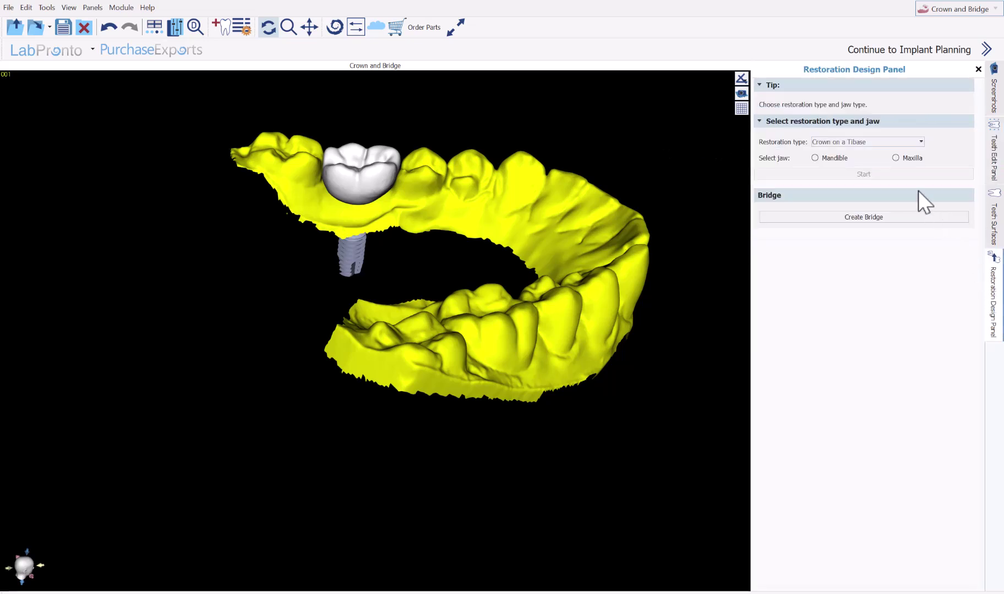
{"action": "left_click", "coordinate": [833, 159]}
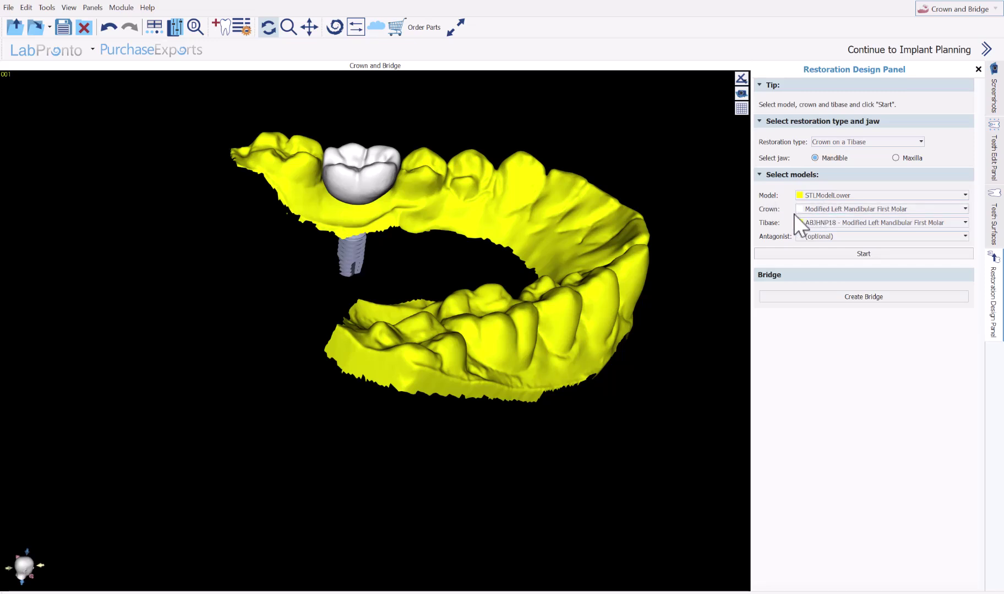
{"action": "left_click", "coordinate": [835, 224]}
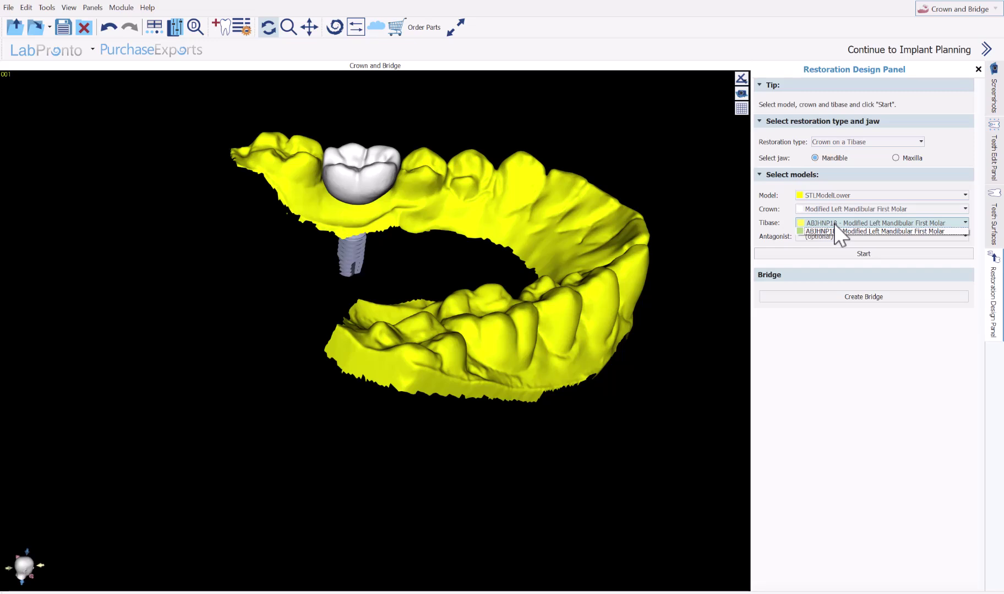
{"action": "left_click", "coordinate": [834, 231]}
{"action": "left_click", "coordinate": [833, 209]}
{"action": "left_click", "coordinate": [833, 207]}
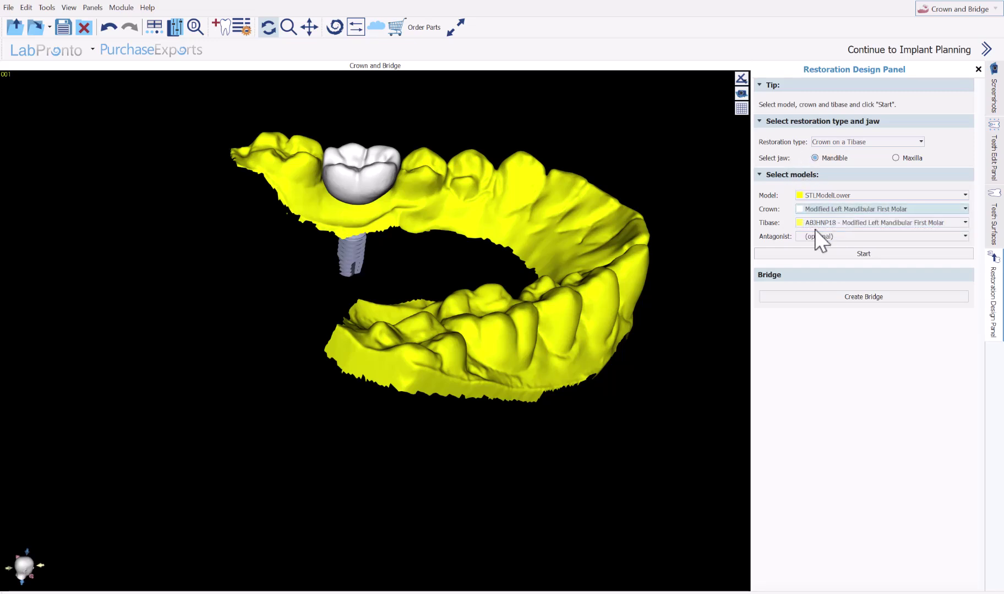
{"action": "left_click", "coordinate": [826, 254]}
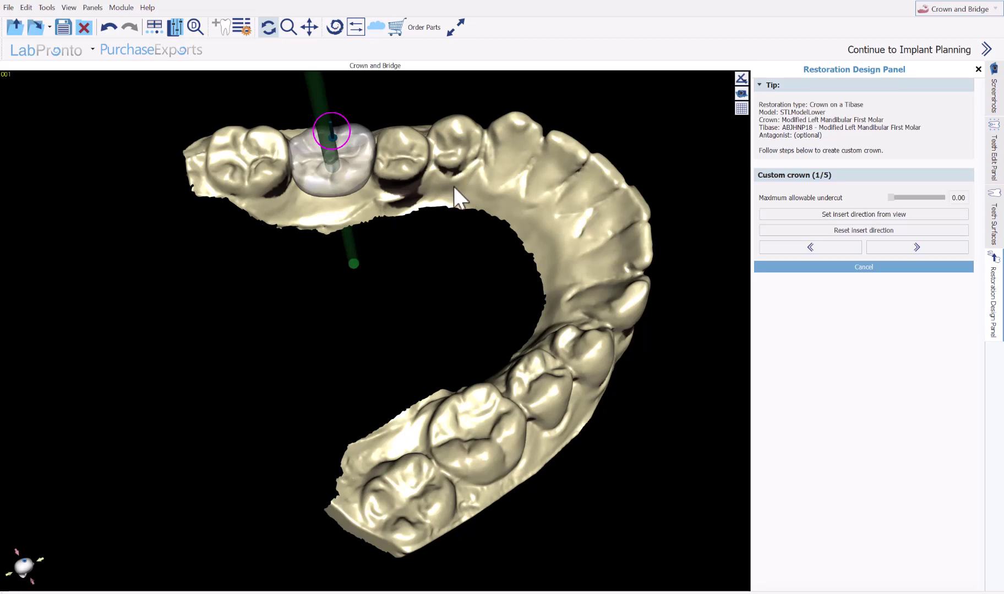
Step: Check and accept the green insertion axis, advancing to Identify Interproximal Areas (2/5)
{"action": "left_click_drag", "start_coordinate": [428, 353], "coordinate": [386, 254]}
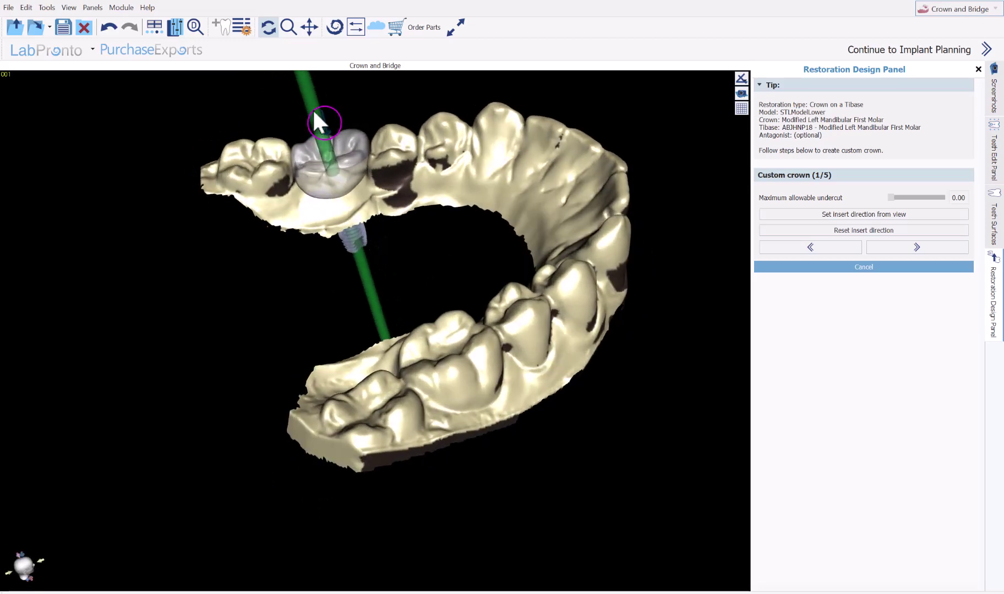
{"action": "left_click_drag", "start_coordinate": [343, 116], "coordinate": [449, 120]}
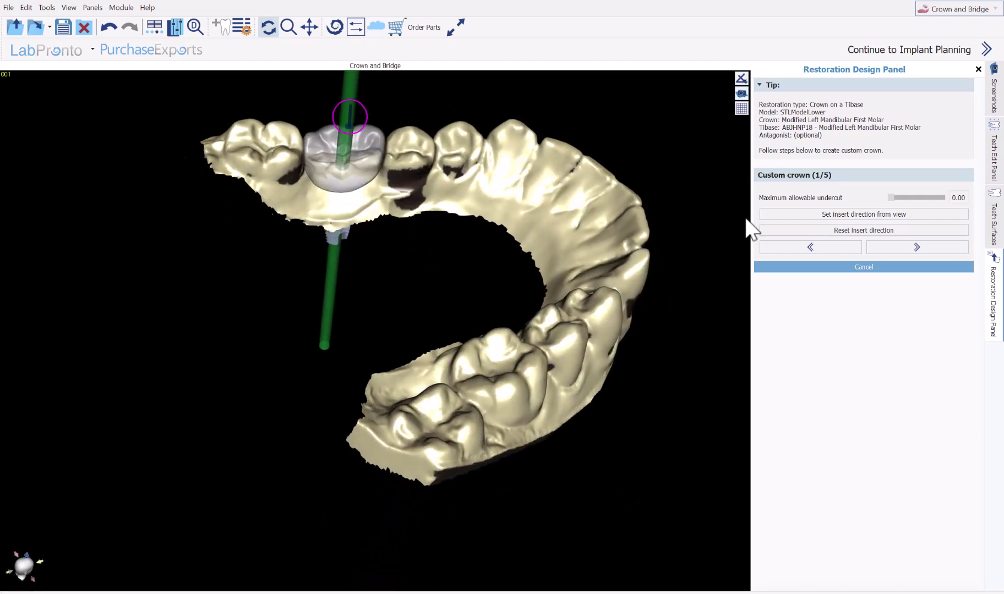
{"action": "left_click", "coordinate": [900, 246]}
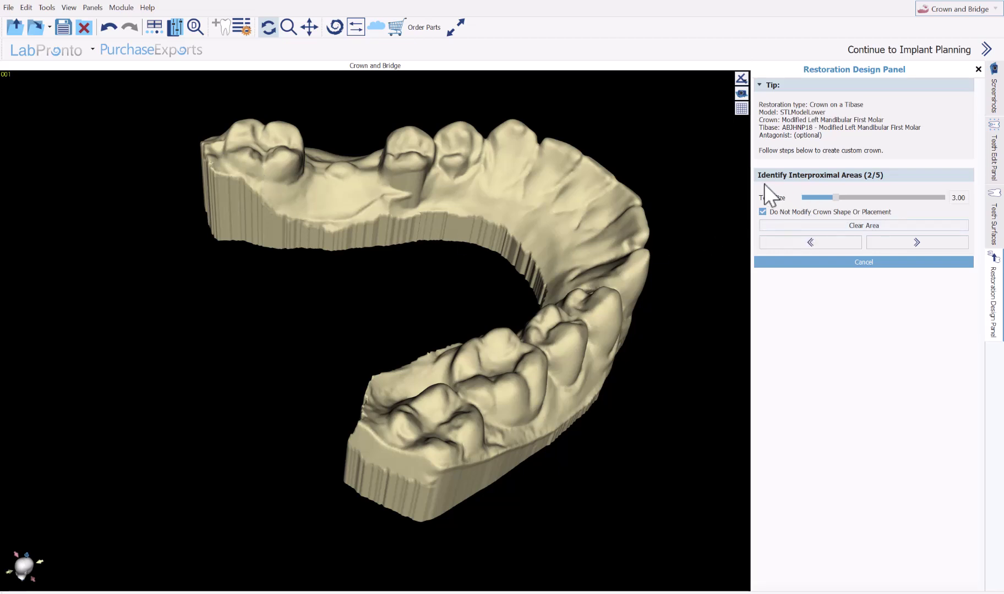
{"action": "left_click_drag", "start_coordinate": [530, 197], "coordinate": [462, 264]}
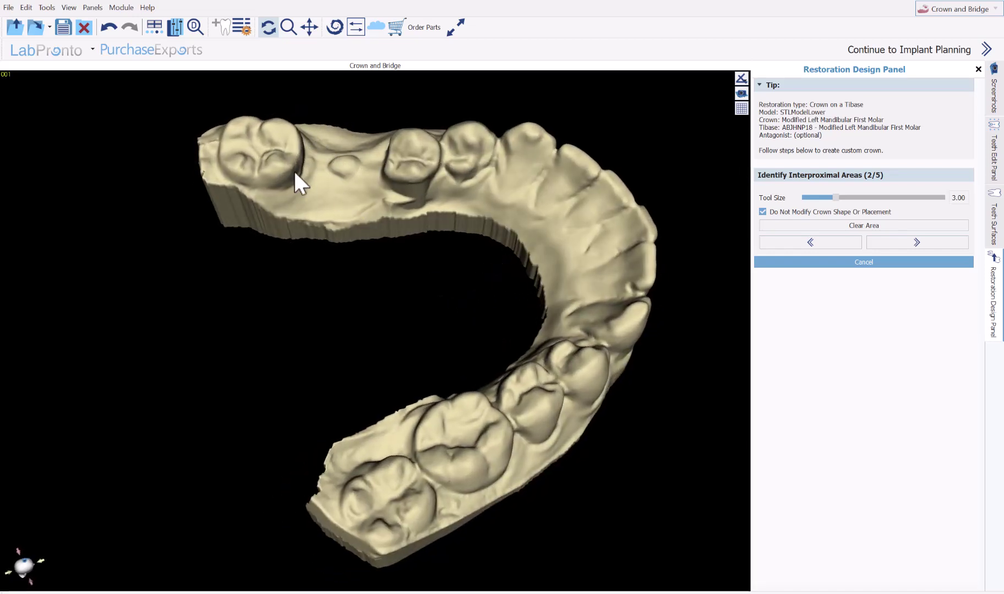
{"action": "left_click_drag", "start_coordinate": [343, 264], "coordinate": [432, 221]}
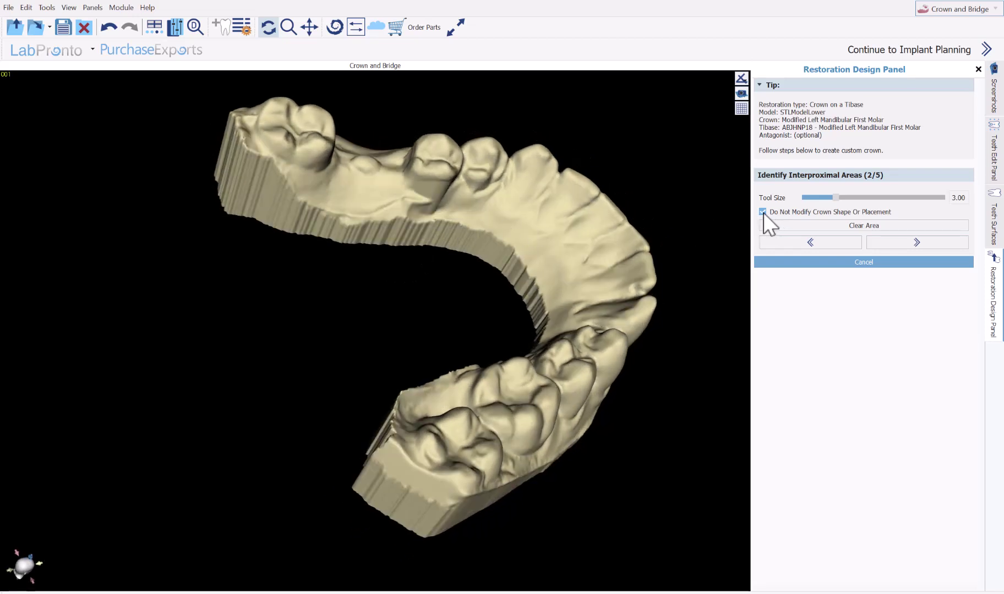
Step: At Custom crown (3/5), project the margin and merge the crown onto the Ti-base
{"action": "left_click", "coordinate": [894, 244]}
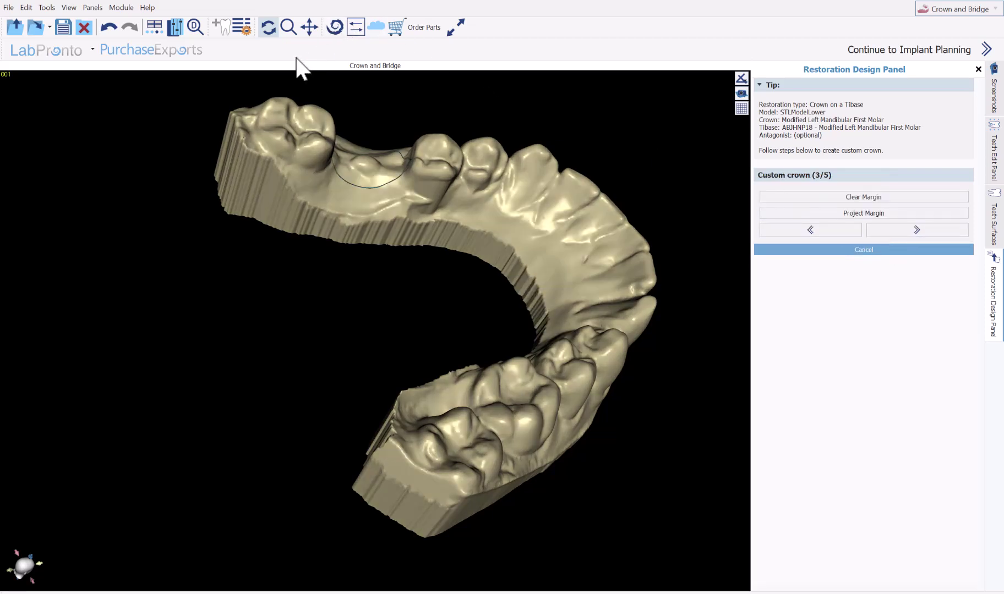
{"action": "left_click_drag", "start_coordinate": [414, 230], "coordinate": [352, 329]}
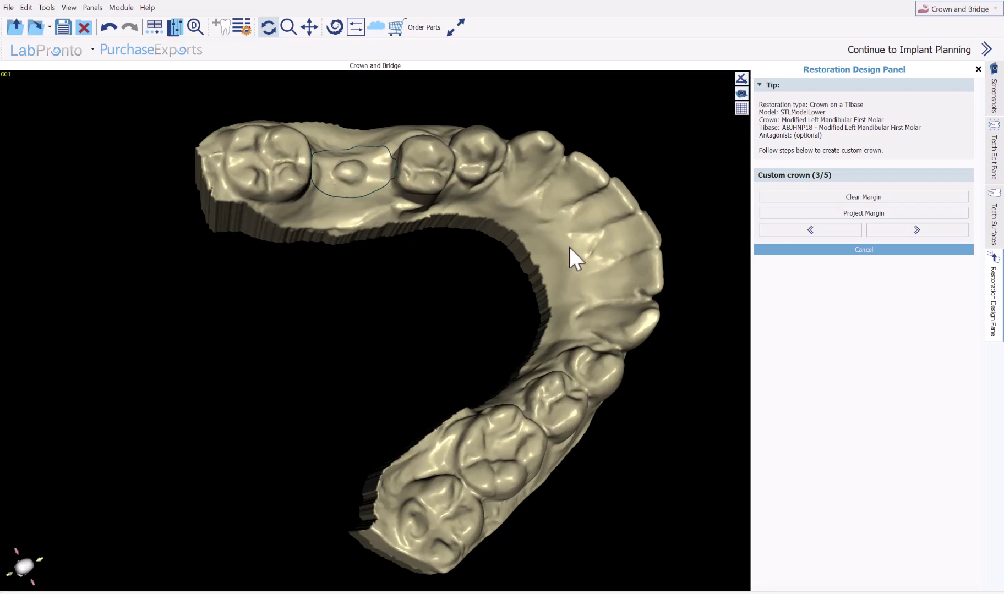
{"action": "left_click", "coordinate": [824, 212]}
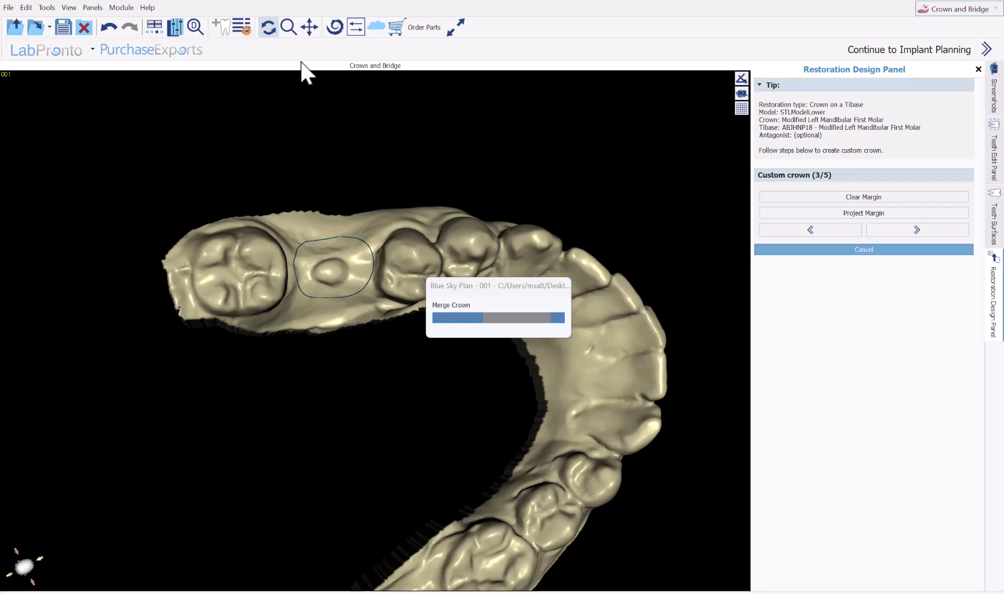
{"action": "left_click_drag", "start_coordinate": [202, 374], "coordinate": [415, 257]}
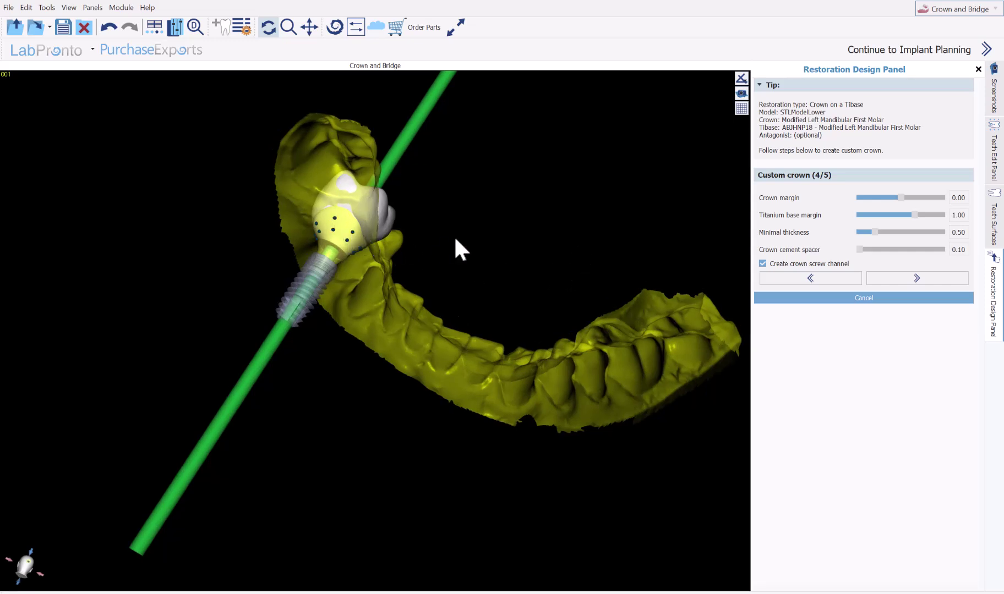
Step: Set the Crown margin offset to -0.50 and apply the crown settings
{"action": "left_click_drag", "start_coordinate": [462, 213], "coordinate": [305, 276]}
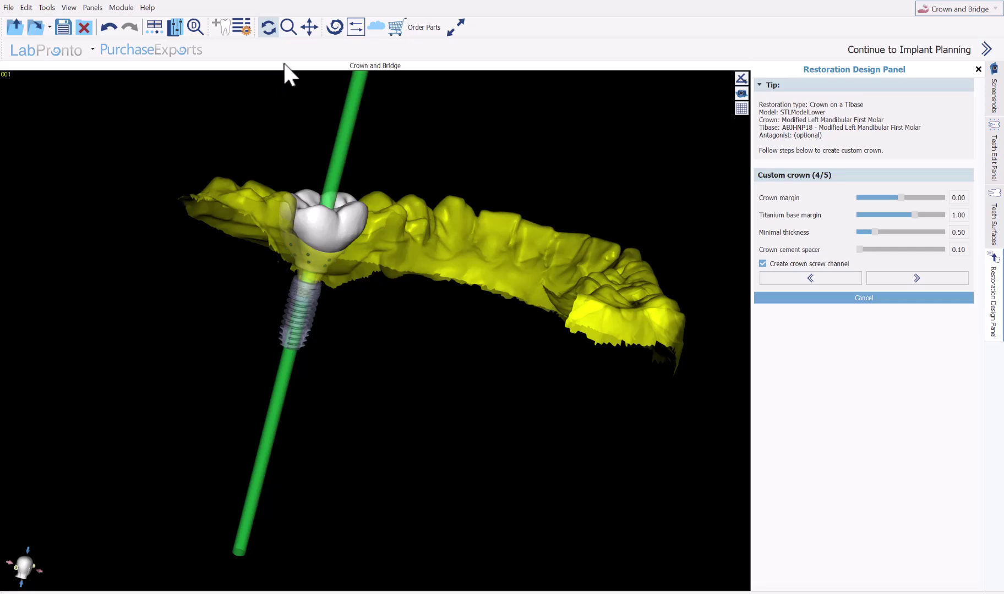
{"action": "left_click_drag", "start_coordinate": [899, 198], "coordinate": [910, 199]}
{"action": "left_click_drag", "start_coordinate": [482, 179], "coordinate": [444, 329]}
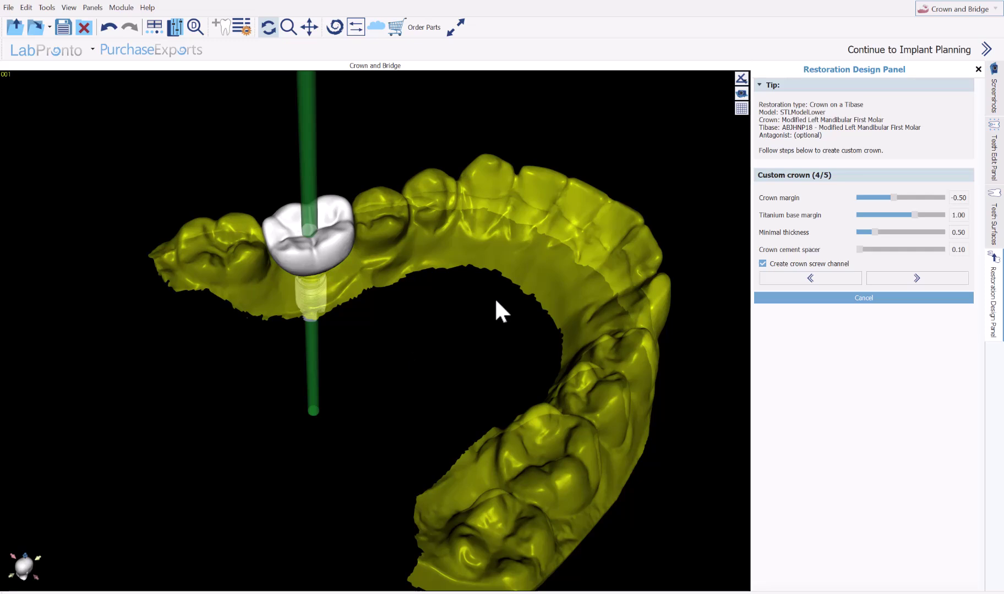
{"action": "left_click", "coordinate": [934, 280]}
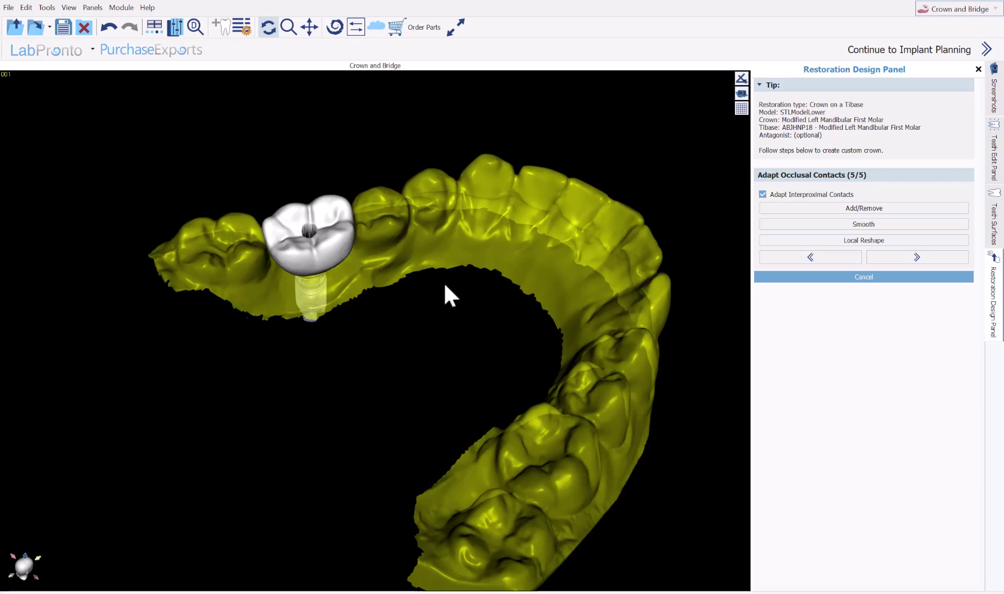
Step: Turn off Adapt Interproximal Contacts and finish the custom crown design
{"action": "left_click_drag", "start_coordinate": [381, 133], "coordinate": [402, 149]}
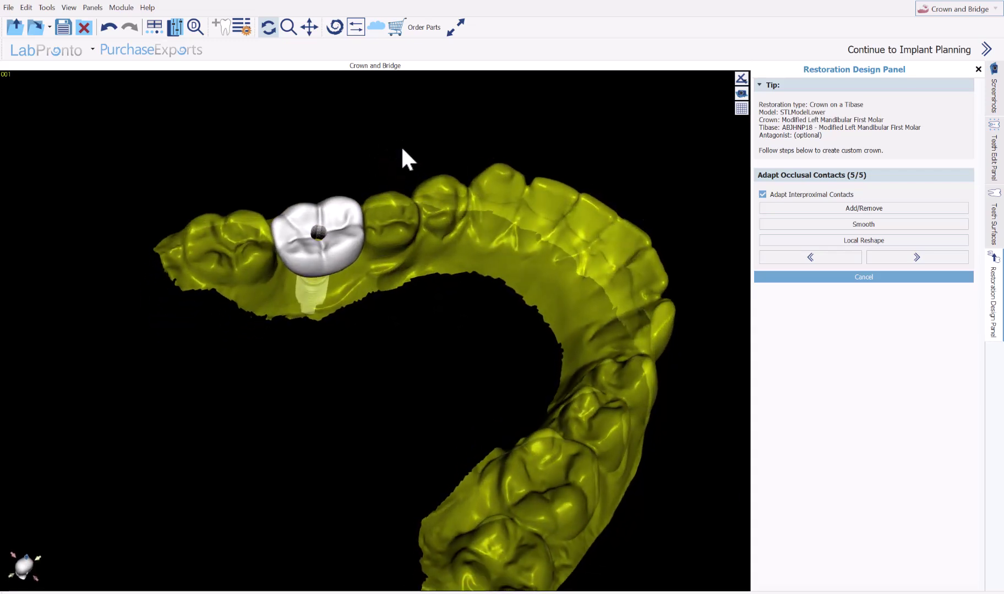
{"action": "left_click_drag", "start_coordinate": [456, 407], "coordinate": [448, 266]}
{"action": "left_click", "coordinate": [762, 195]}
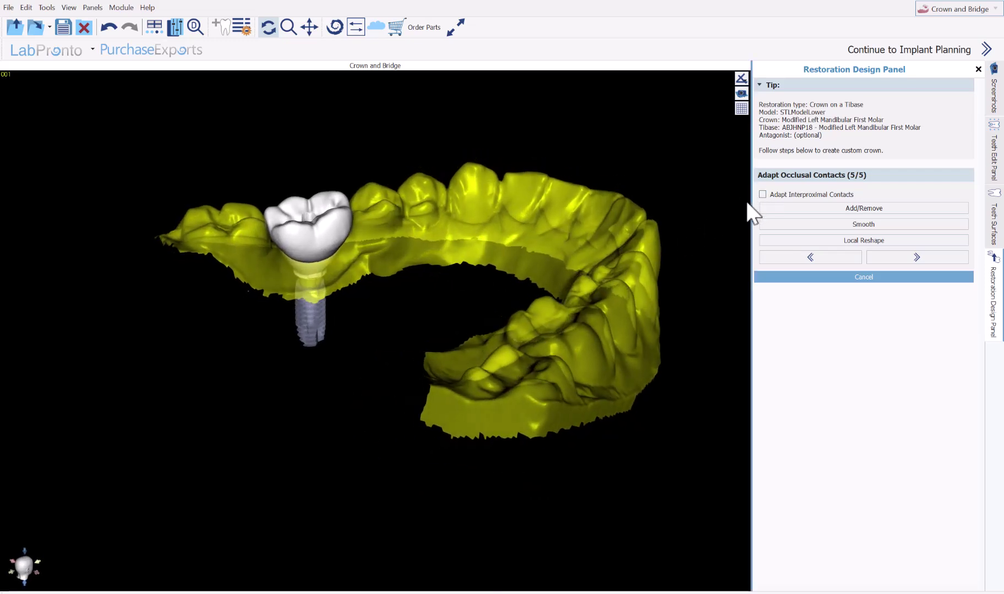
{"action": "left_click", "coordinate": [931, 259]}
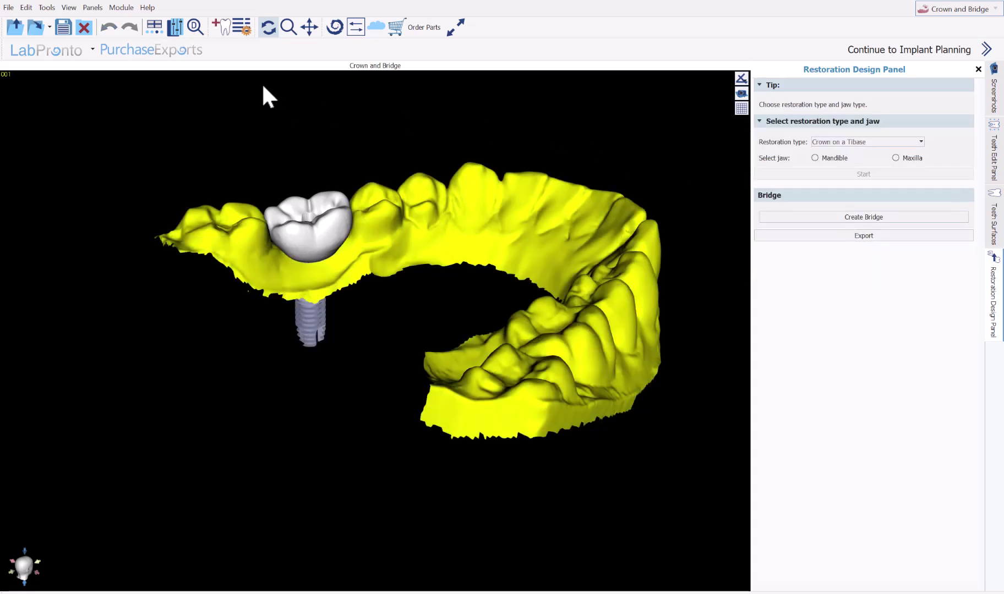
Step: Hide STLModelLower and the implants, then inspect the lone finished crown from several angles
{"action": "left_click", "coordinate": [994, 223]}
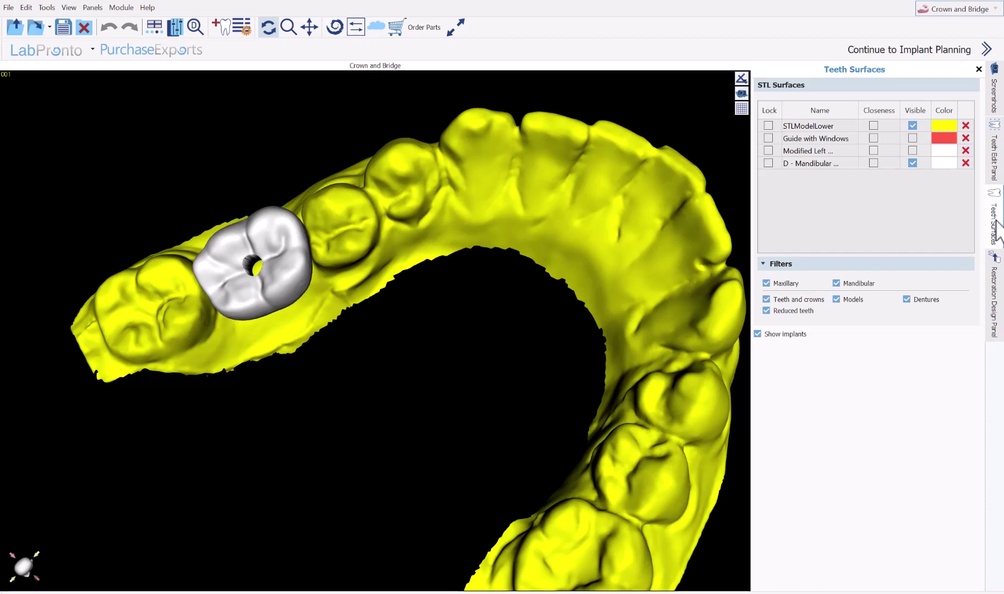
{"action": "left_click", "coordinate": [912, 126]}
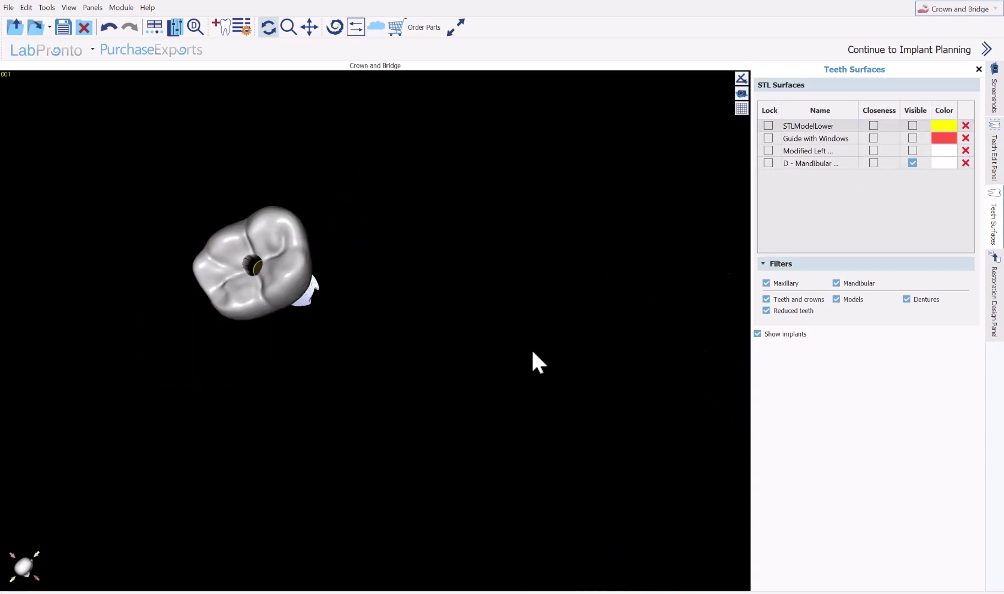
{"action": "left_click", "coordinate": [775, 336]}
{"action": "left_click_drag", "start_coordinate": [384, 446], "coordinate": [98, 497]}
{"action": "left_click_drag", "start_coordinate": [416, 414], "coordinate": [350, 365]}
{"action": "left_click_drag", "start_coordinate": [262, 455], "coordinate": [333, 244]}
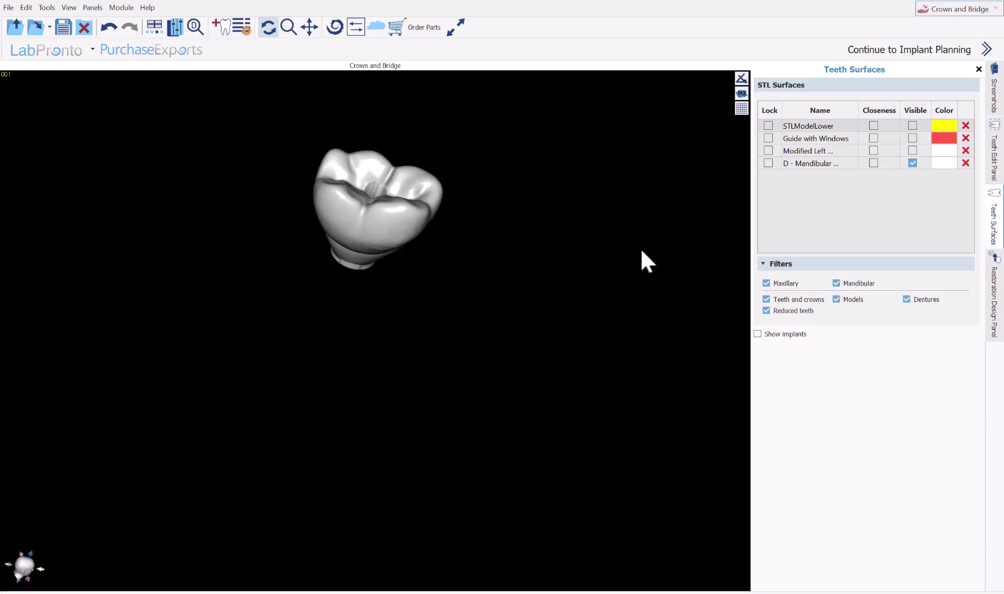
{"action": "left_click", "coordinate": [994, 278]}
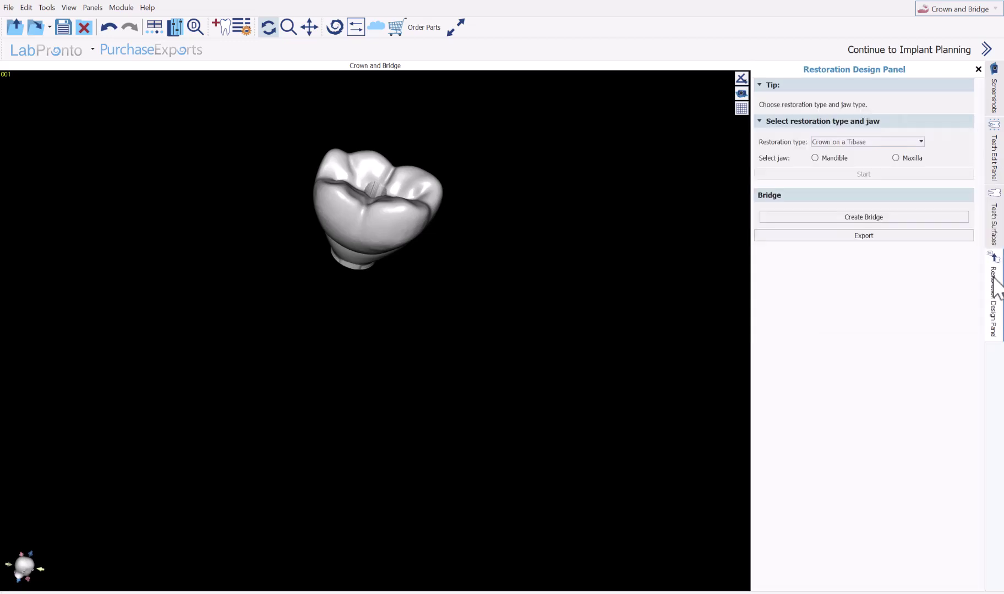
Step: Open the Export Data dialog for the D - Mandibular Custom Crown STL export
{"action": "left_click", "coordinate": [859, 237]}
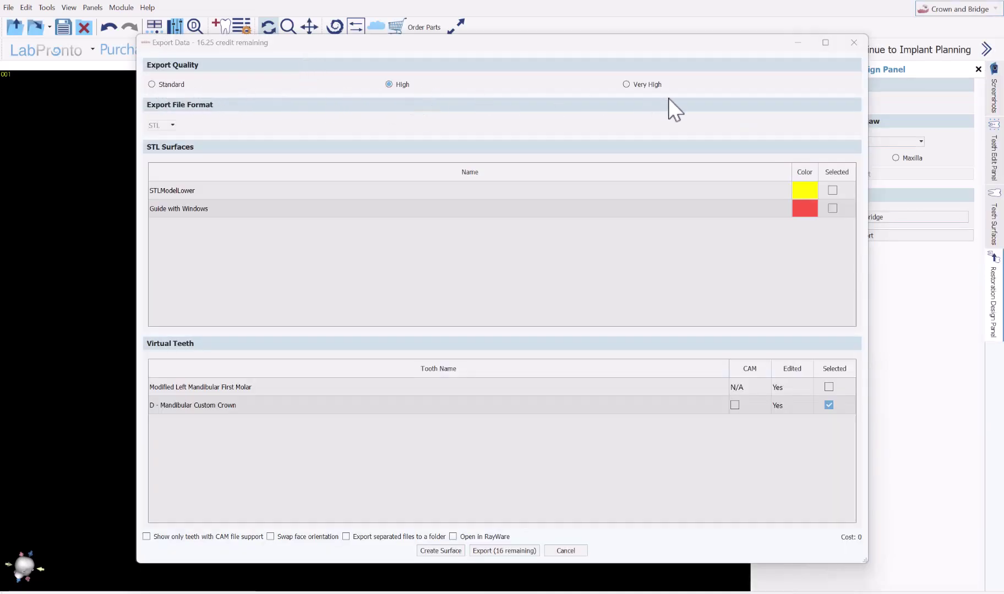
{"action": "mouse_move", "coordinate": [738, 384]}
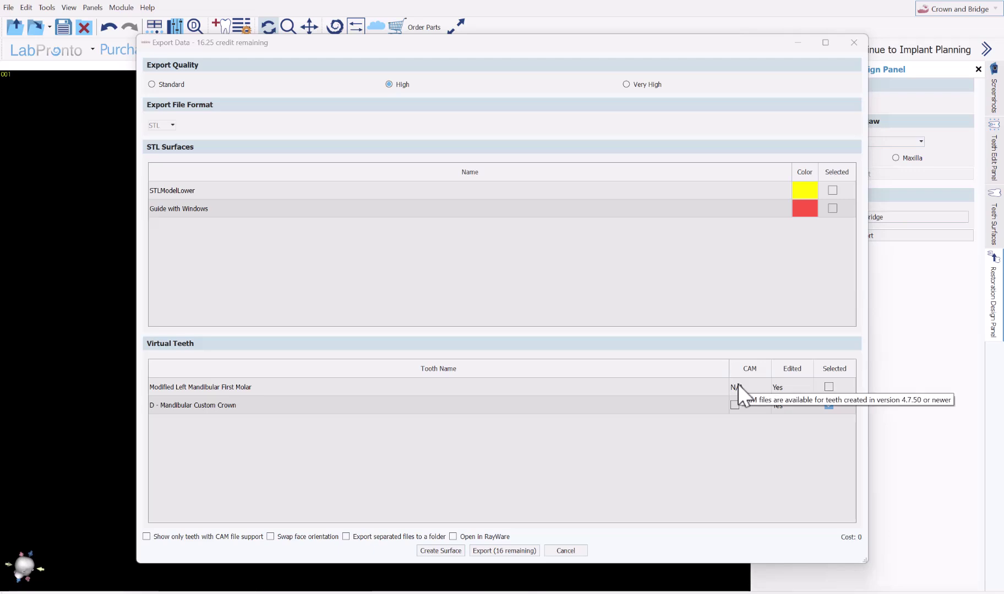